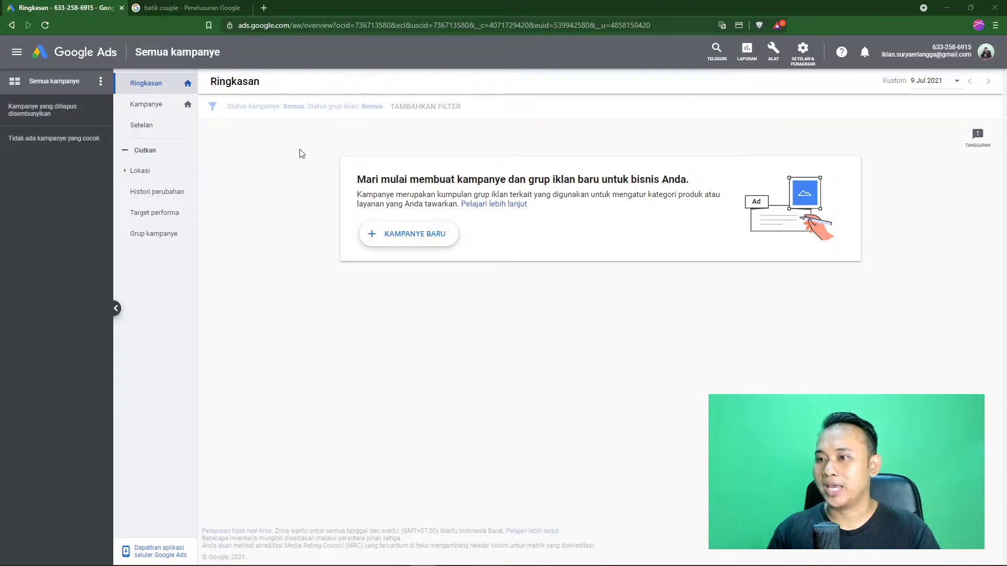
Start a new campaign and choose Penjualan as its goal
click(411, 237)
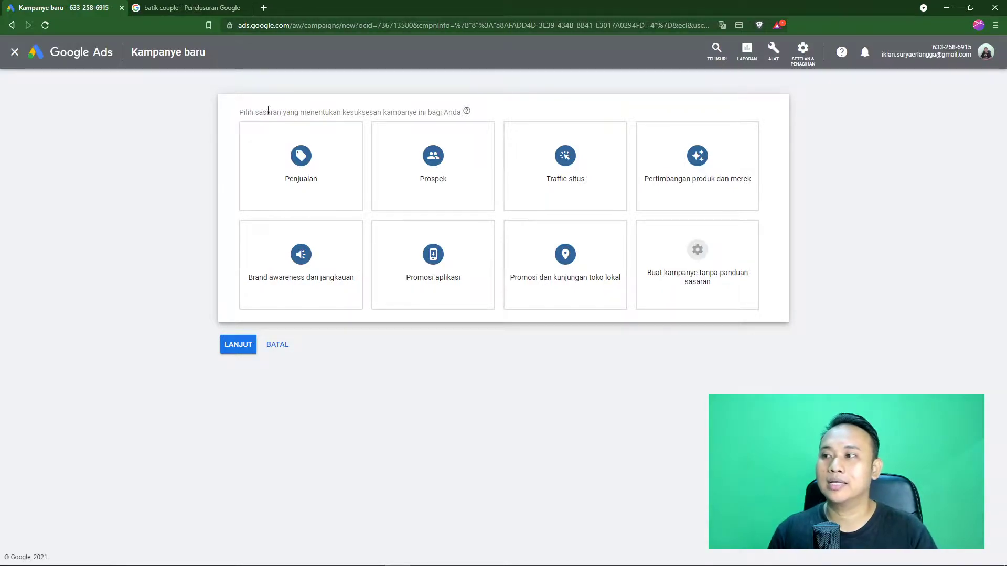
mouse_move(468, 115)
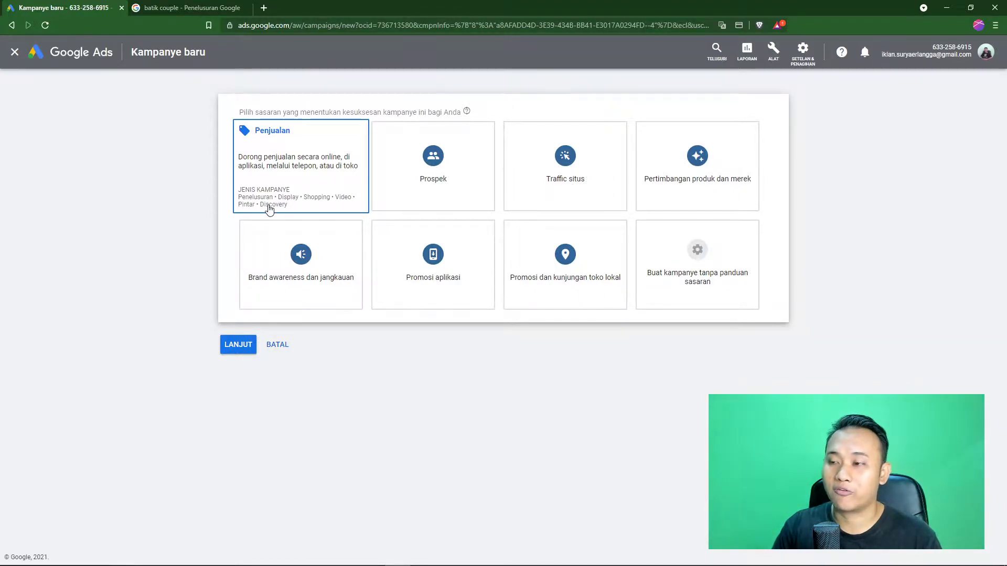
click(269, 210)
scroll(265, 208, up, 1)
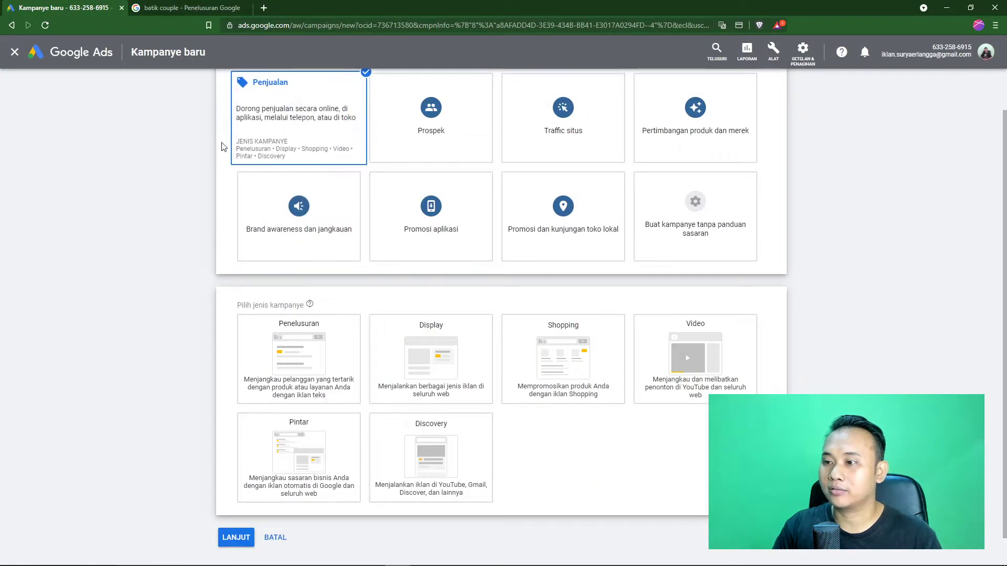
scroll(173, 234, down, 1)
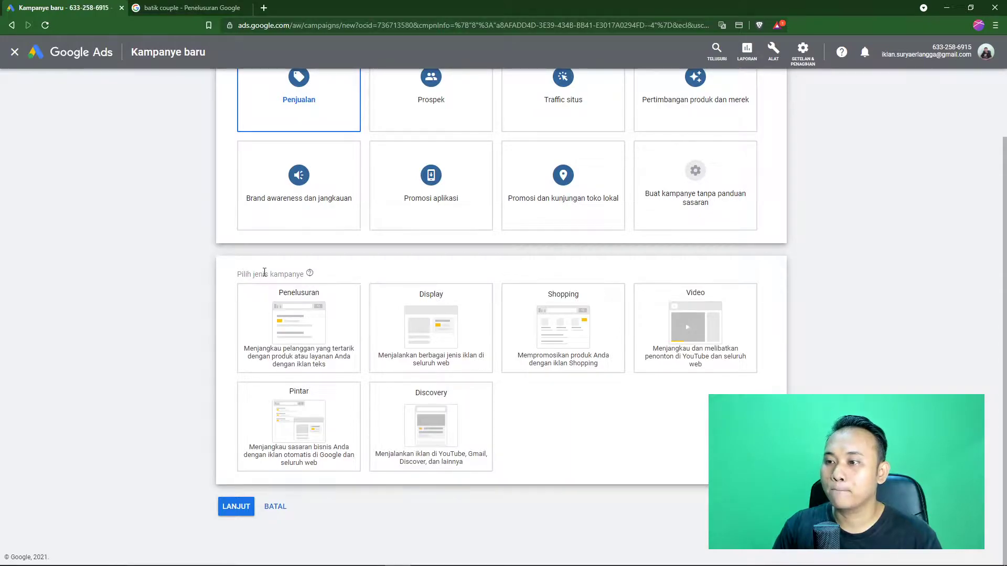
Compare the available campaign types and select Penelusuran for the sales campaign
mouse_move(310, 274)
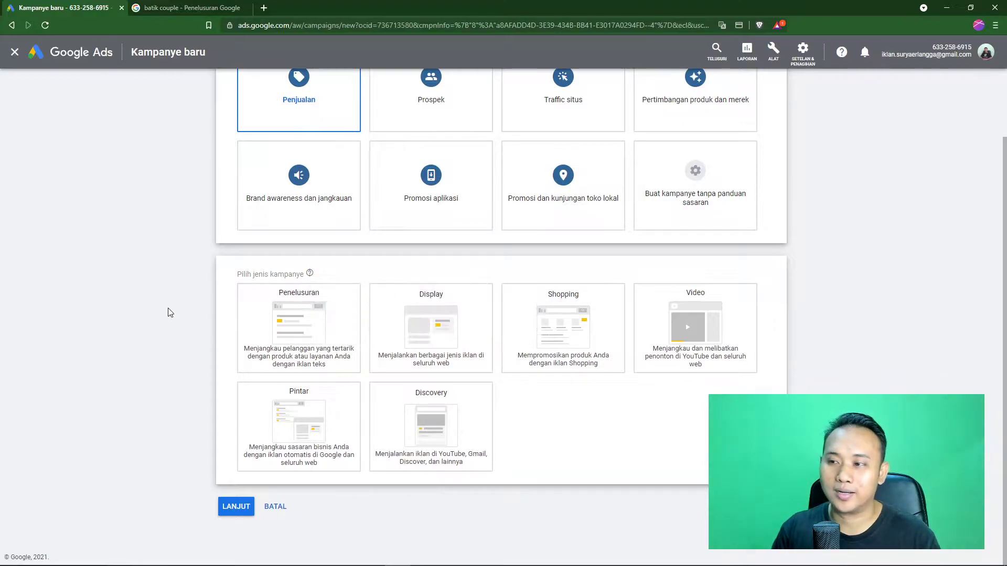
scroll(165, 312, up, 2)
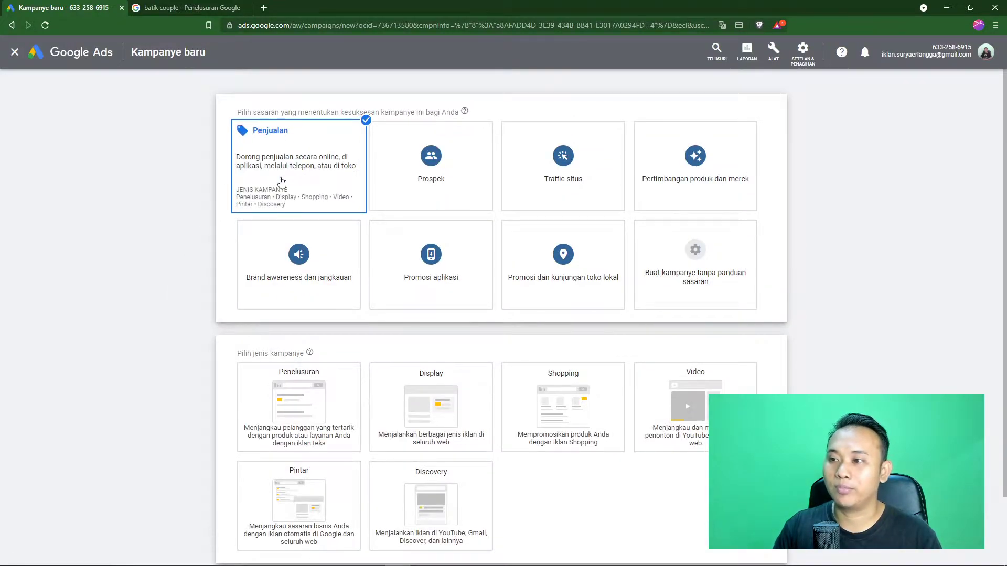
scroll(175, 244, down, 2)
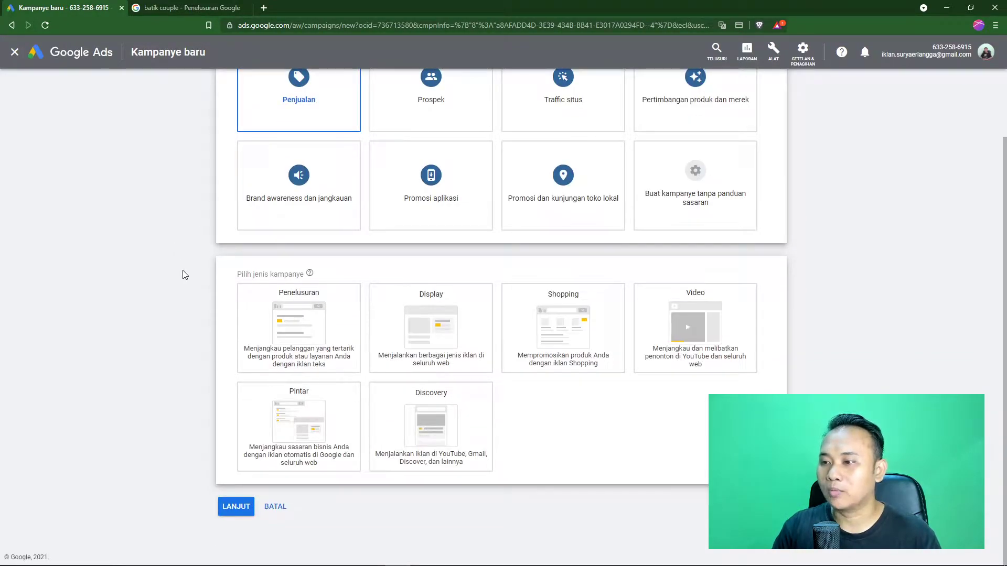
mouse_move(713, 325)
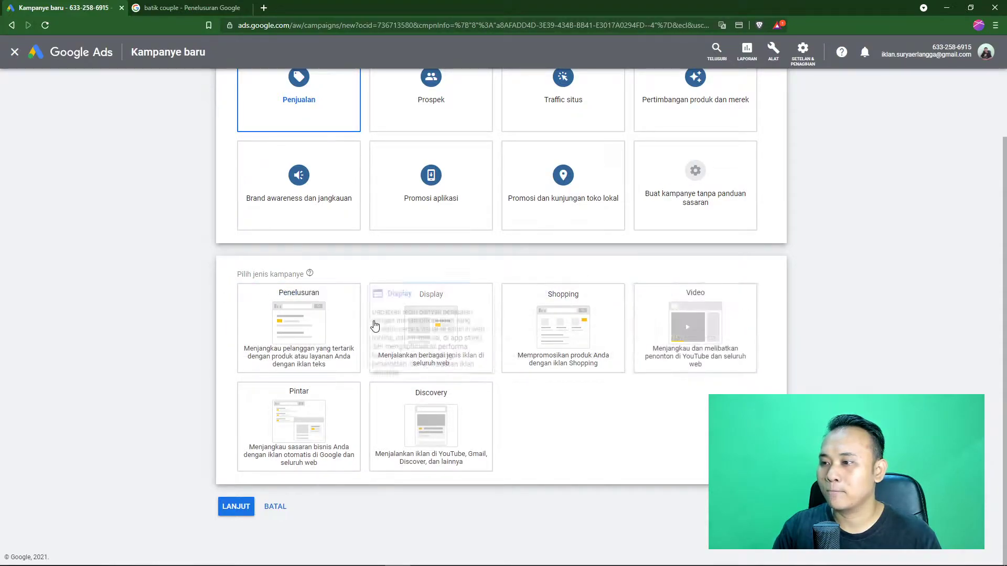
mouse_move(284, 329)
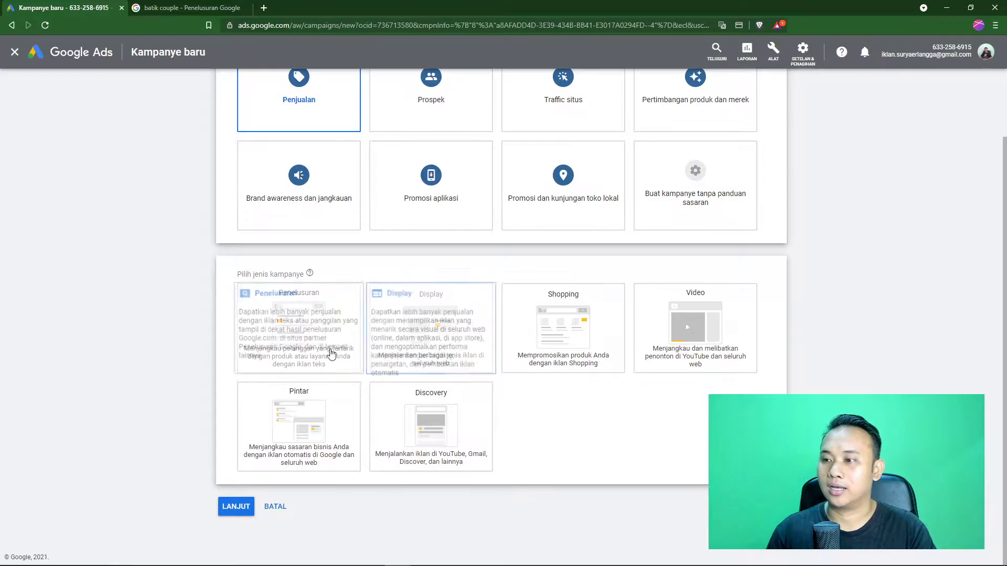
click(315, 344)
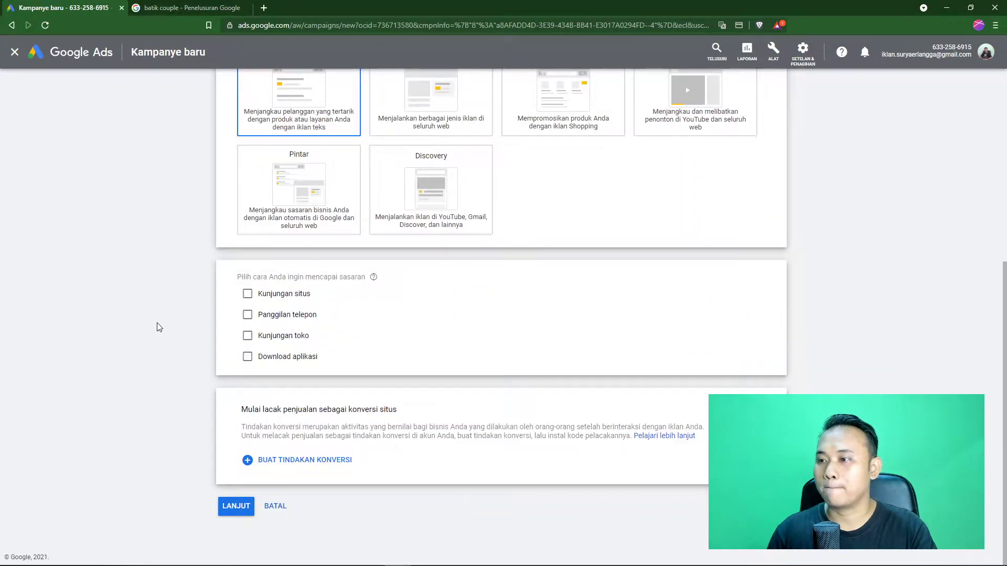
Switch to the open Google results for "batik couple" and examine where text ads are placed on the page
scroll(158, 328, up, 1)
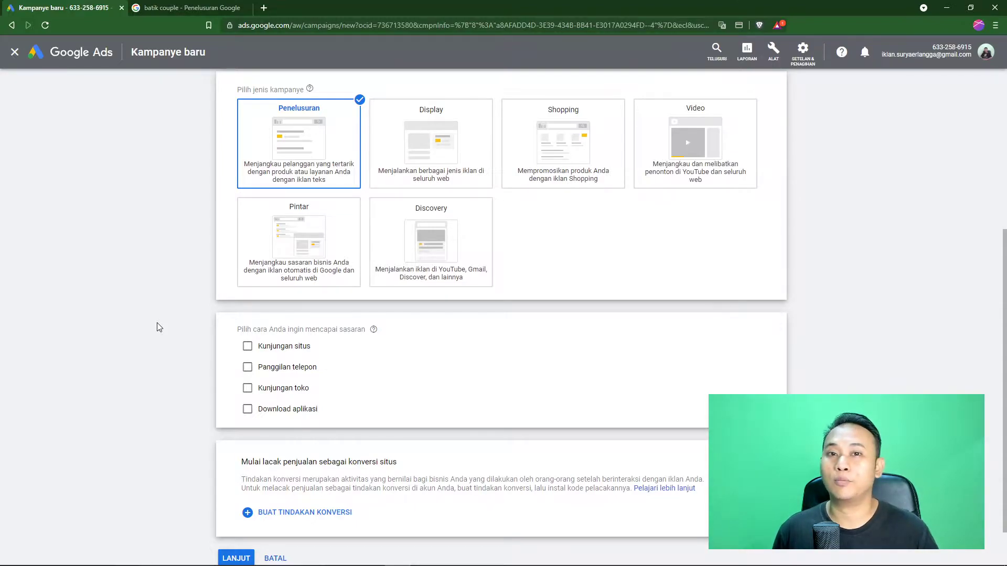
scroll(138, 270, up, 1)
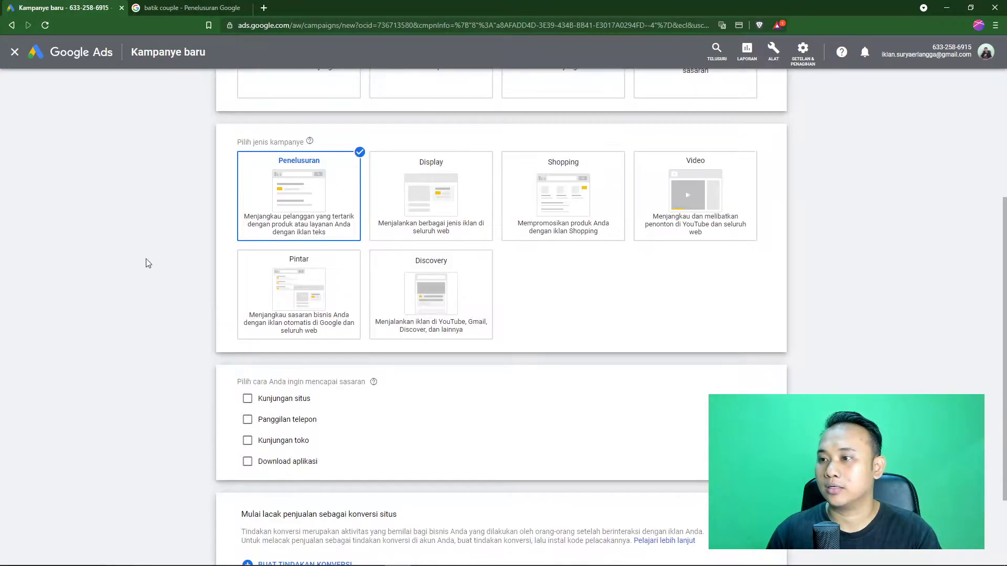
mouse_move(283, 192)
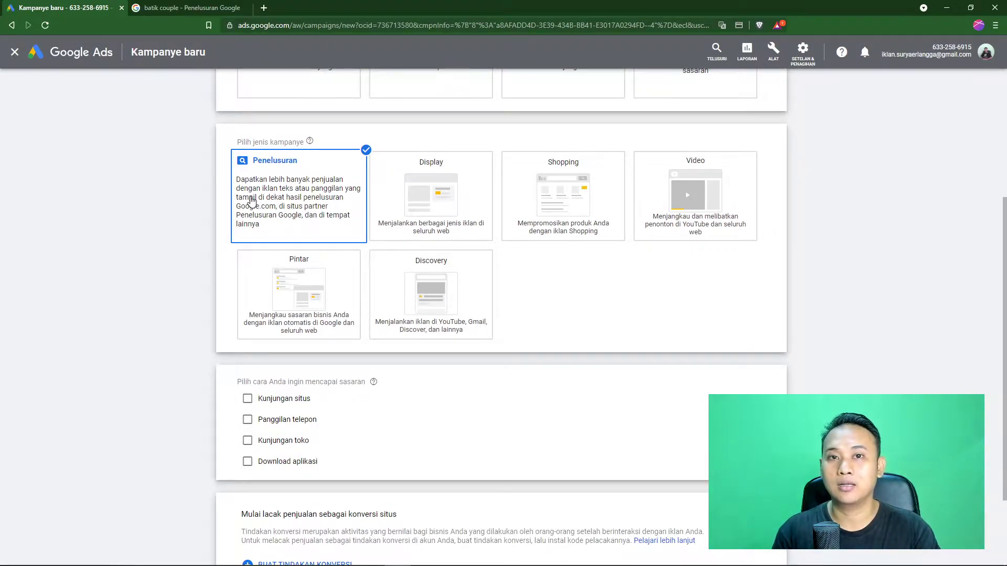
scroll(248, 113, up, 1)
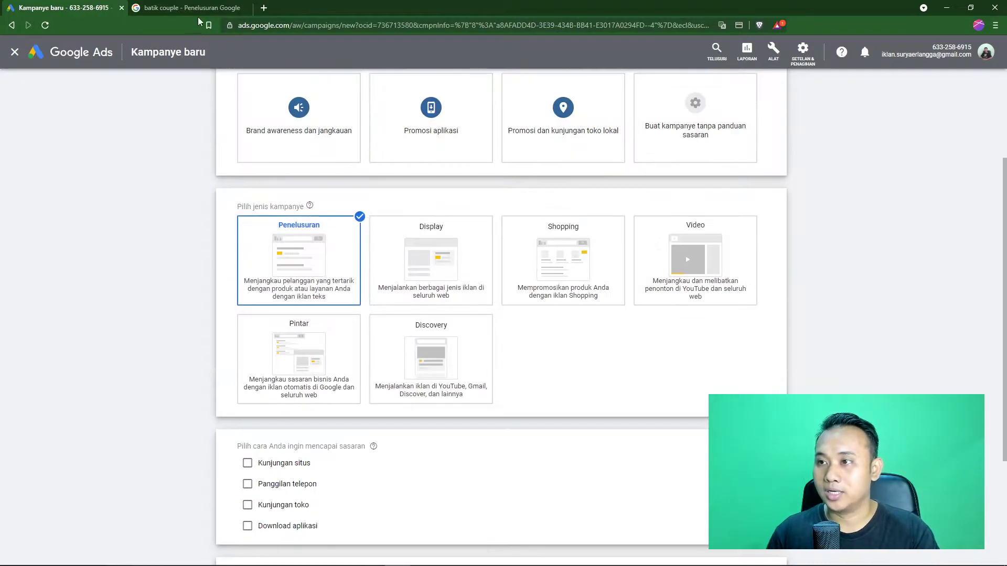
click(189, 8)
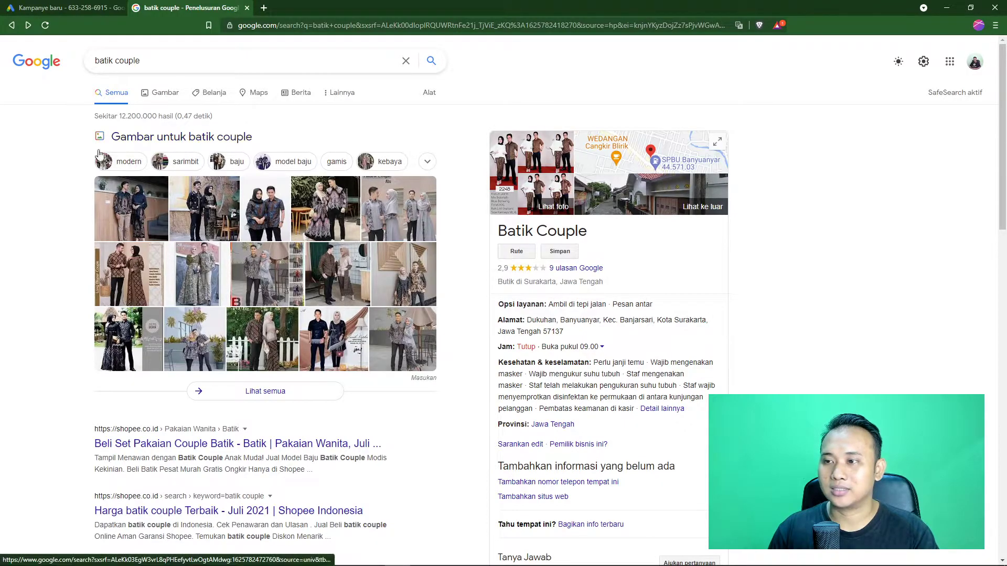
scroll(67, 243, down, 10)
scroll(67, 243, down, 6)
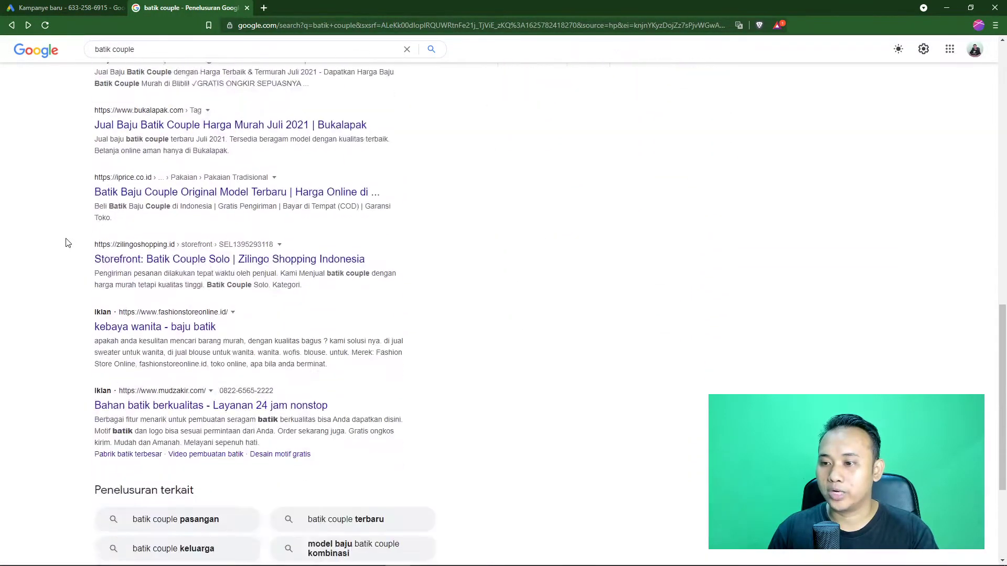
scroll(47, 261, up, 15)
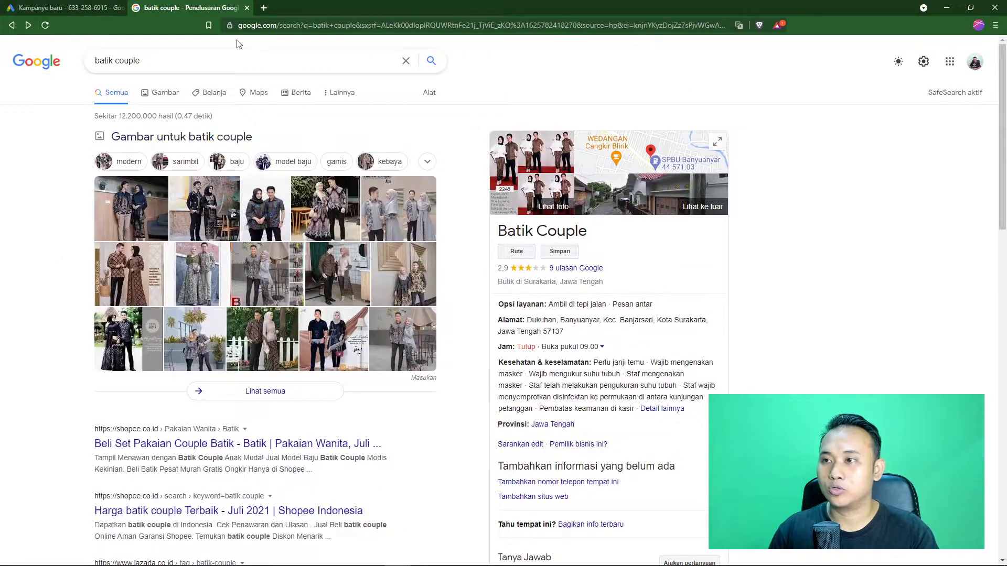
Search Google for "rental mobil" in a new browser tab and dismiss the location permission request
click(263, 8)
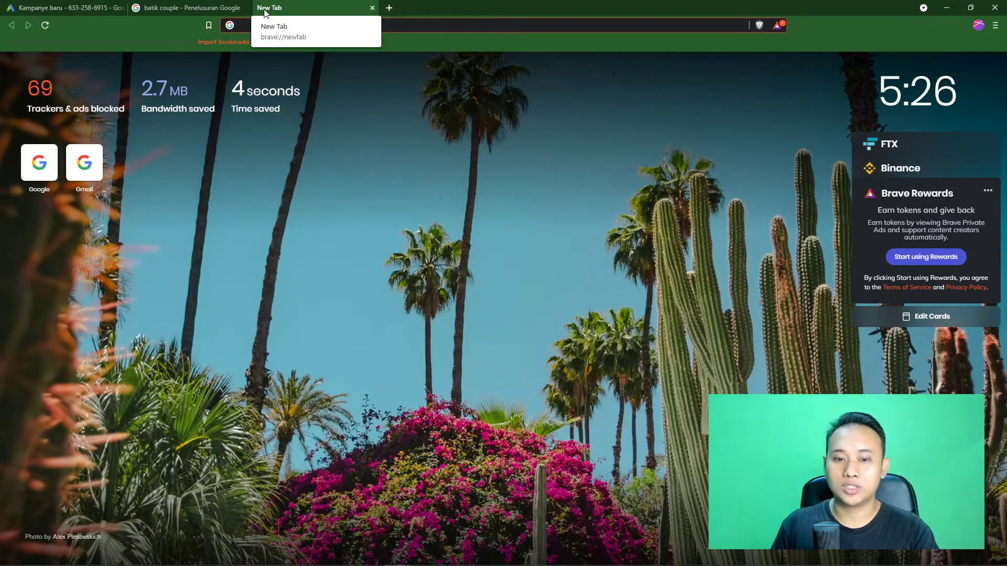
text(rental mobil)
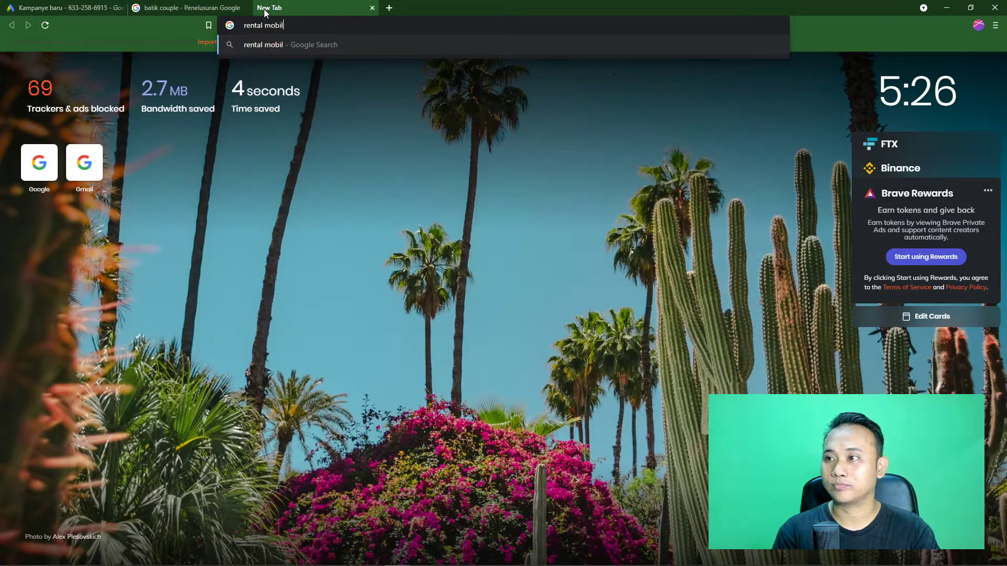
key(Return)
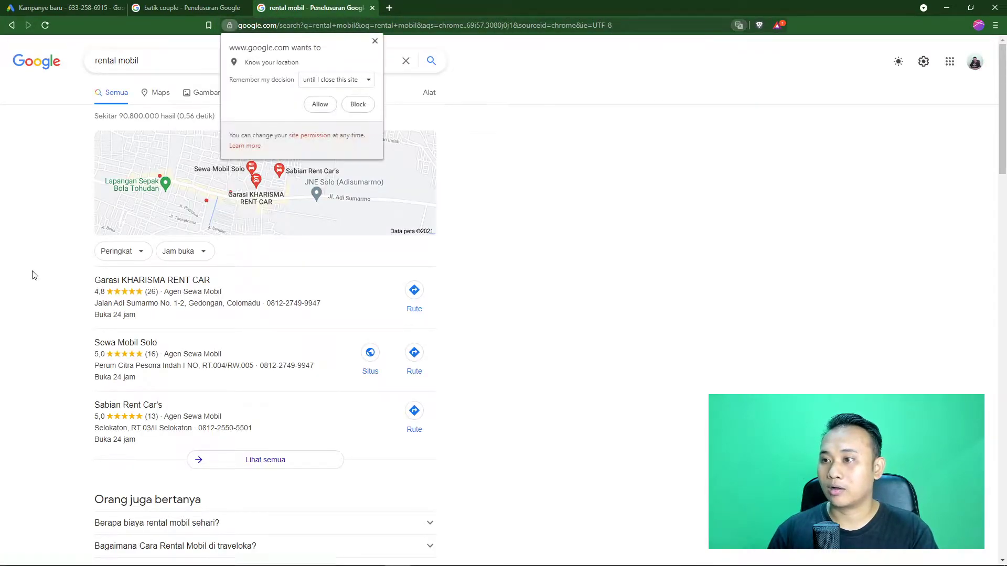
click(374, 42)
Examine the whole "rental mobil" results page, comparing the map listings, organic results and entries marked Iklan
scroll(56, 292, down, 12)
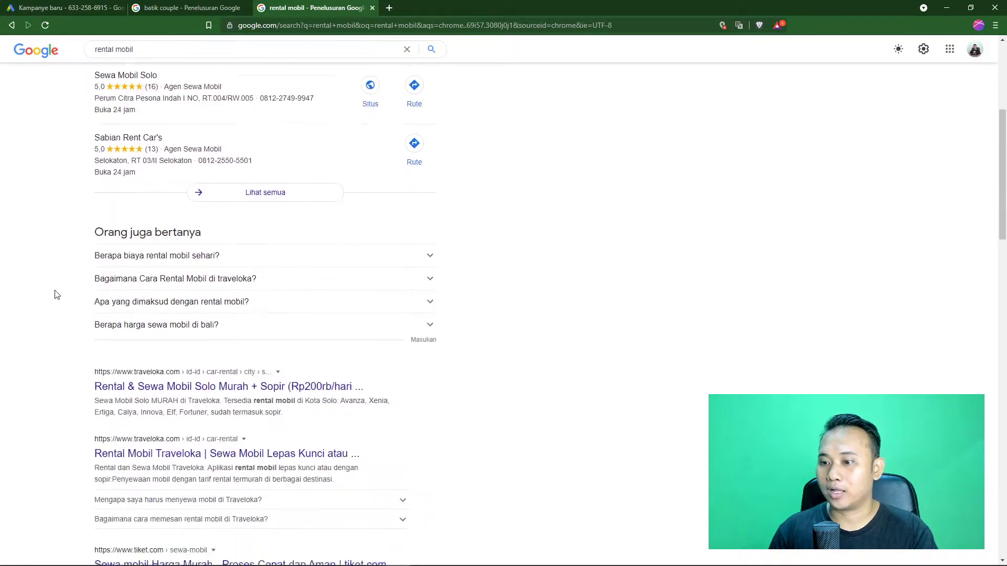
scroll(56, 292, down, 14)
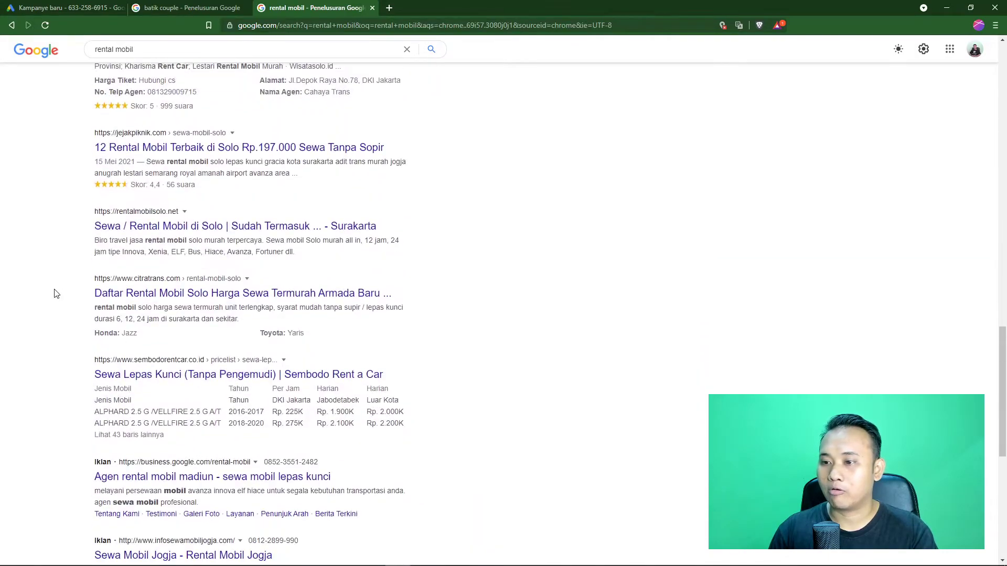
scroll(51, 287, up, 11)
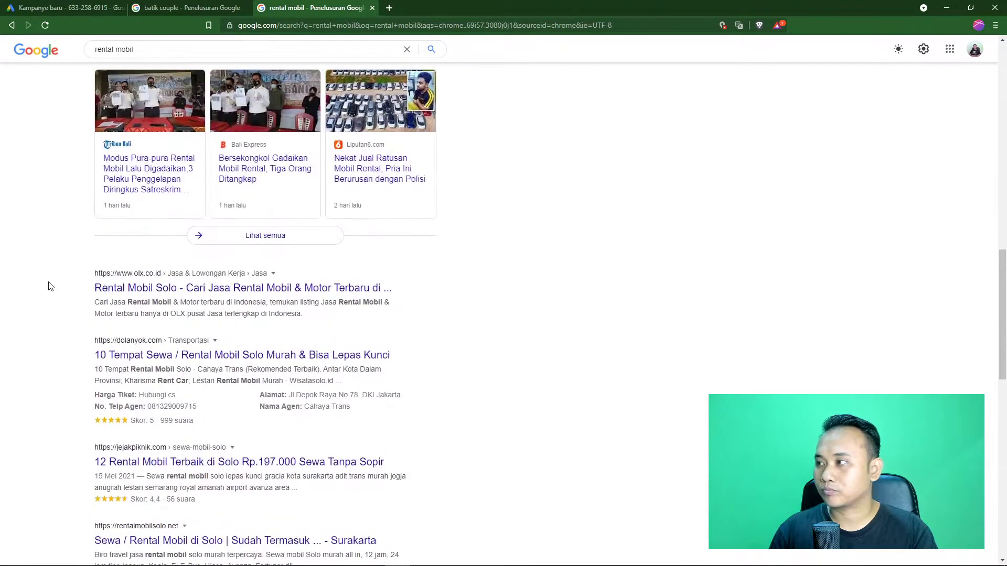
scroll(50, 286, down, 9)
scroll(51, 286, up, 15)
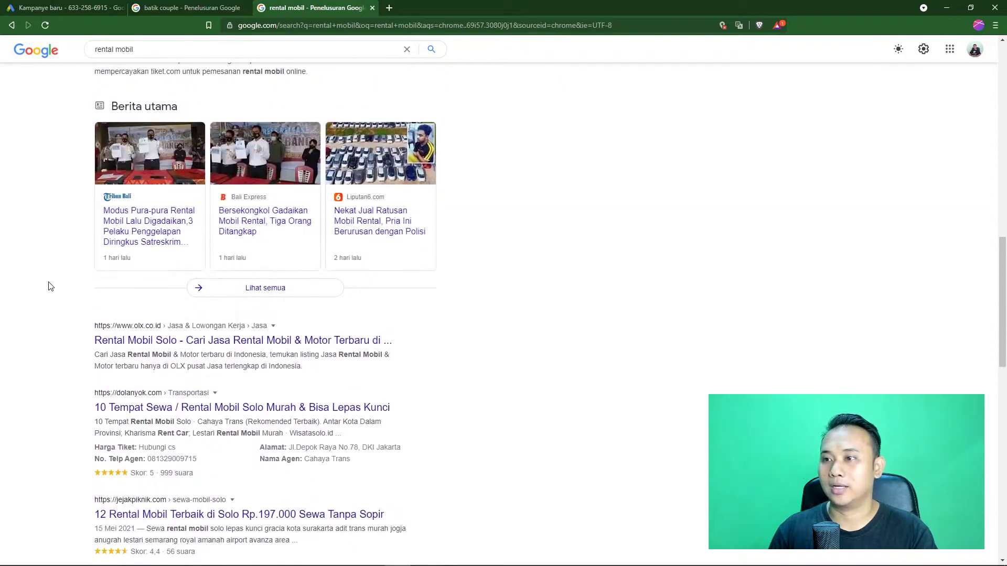
scroll(81, 197, up, 2)
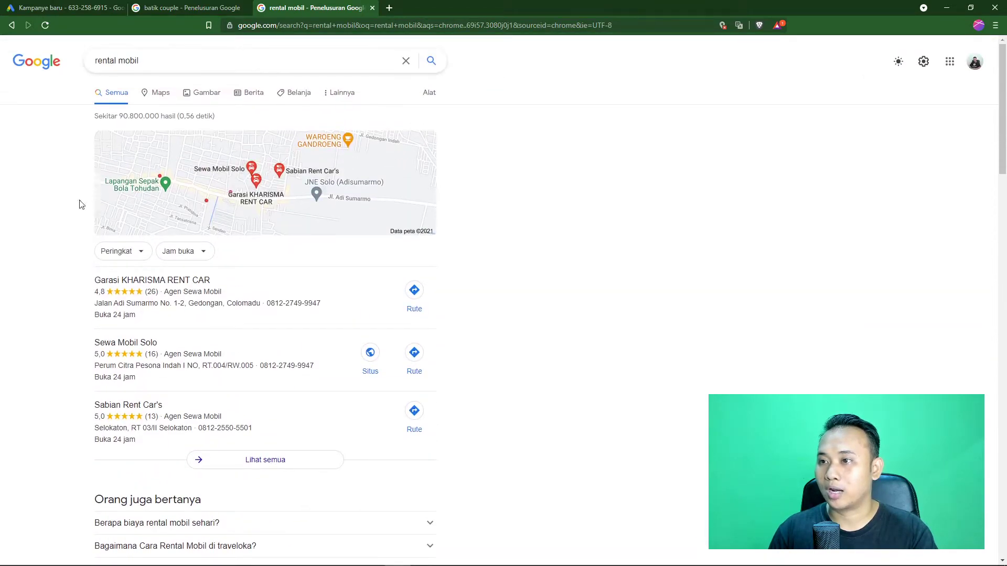
scroll(82, 192, down, 20)
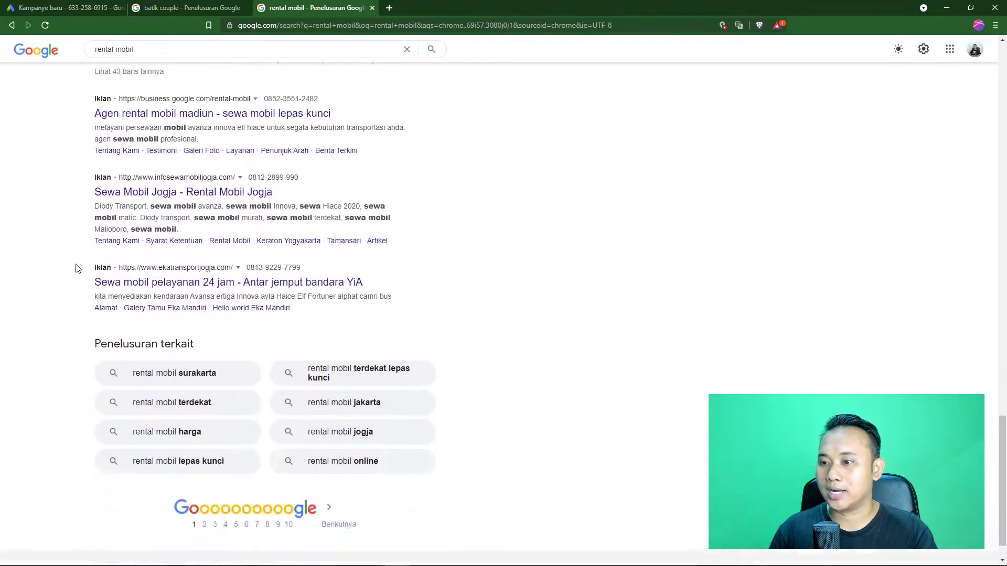
scroll(77, 268, down, 2)
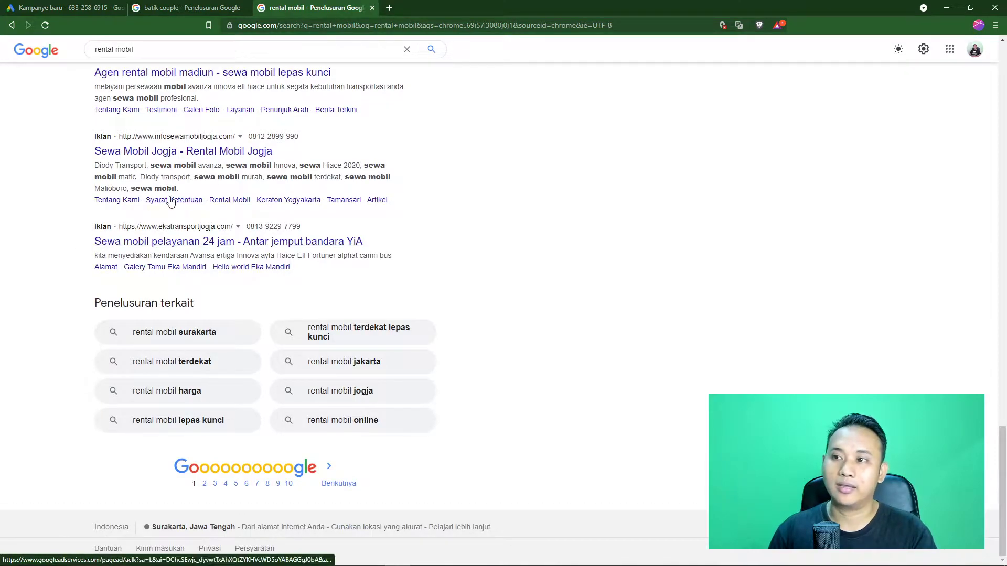
scroll(96, 271, up, 20)
scroll(96, 273, up, 4)
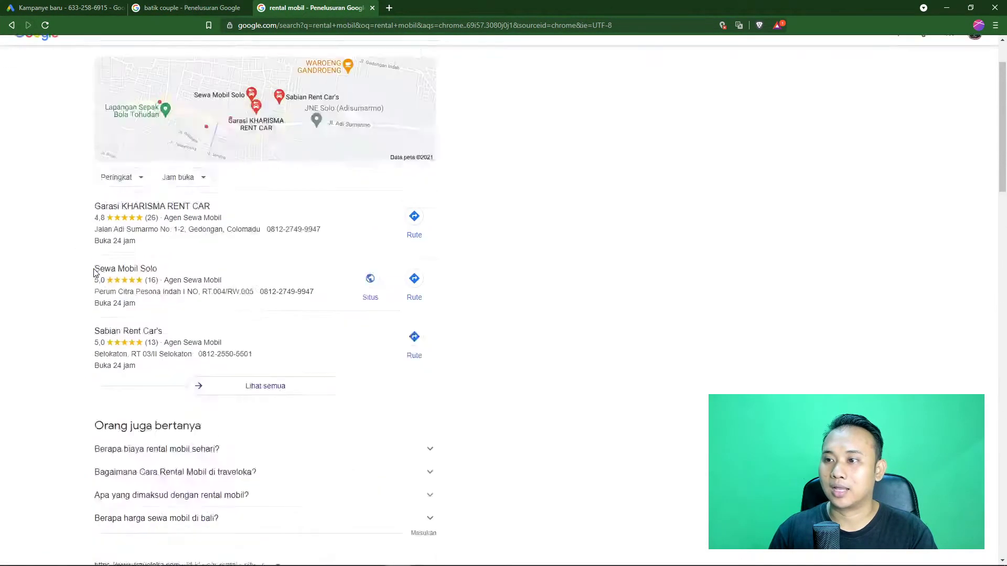
scroll(126, 276, down, 18)
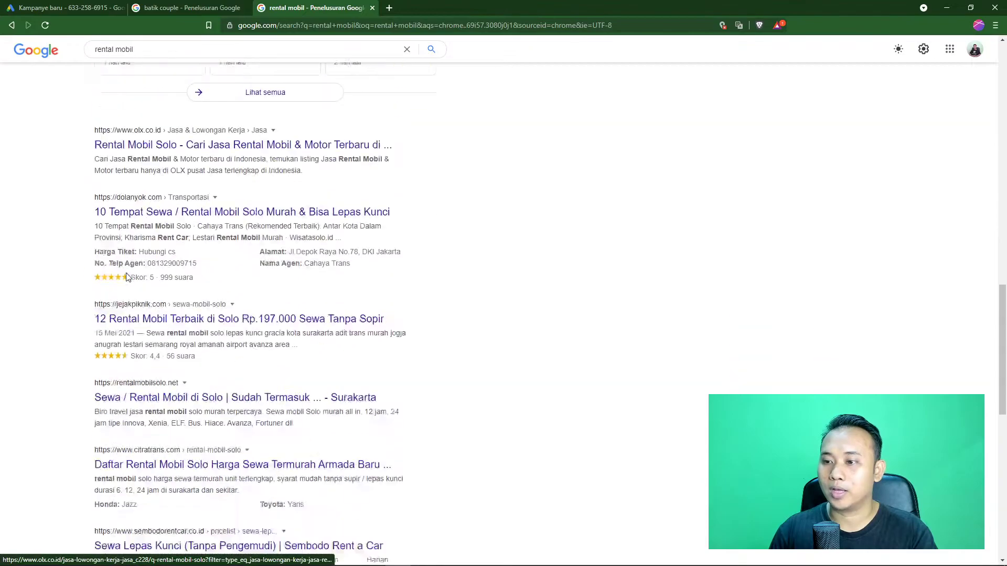
scroll(126, 276, down, 9)
scroll(60, 317, up, 1)
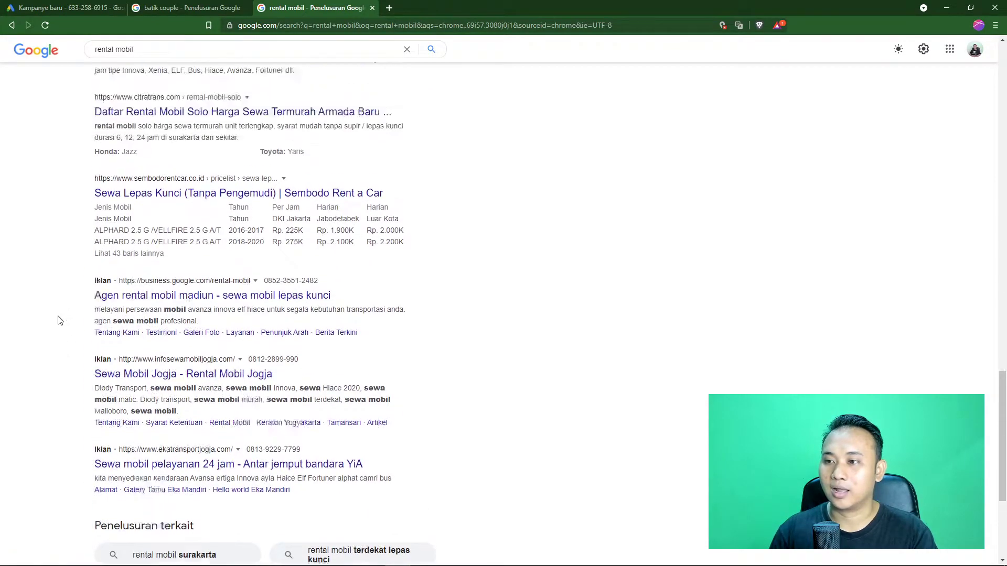
scroll(60, 320, up, 15)
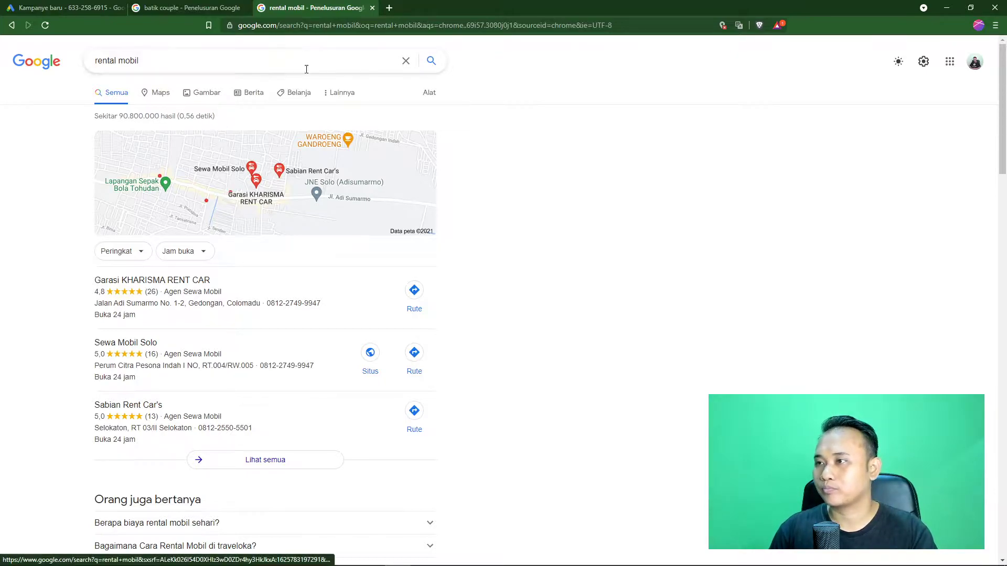
Search Google for "rental mobil jakarta" in another new browser tab
click(389, 9)
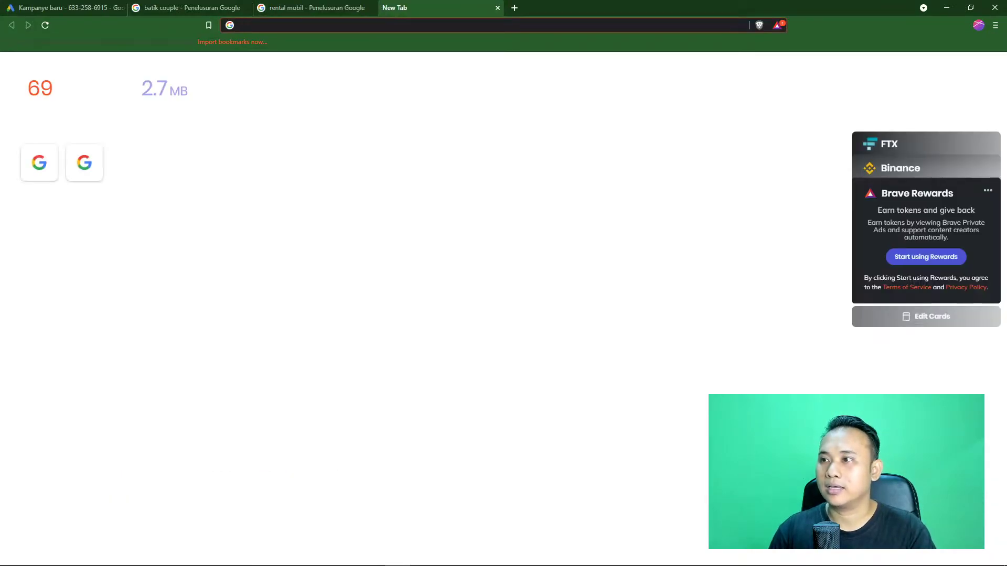
text(rental mobil)
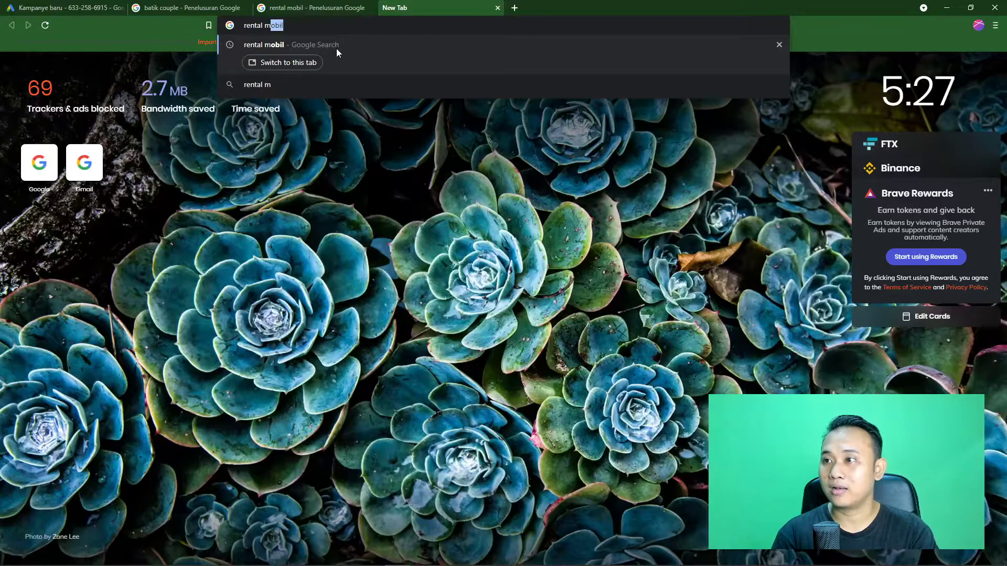
text( jakarta)
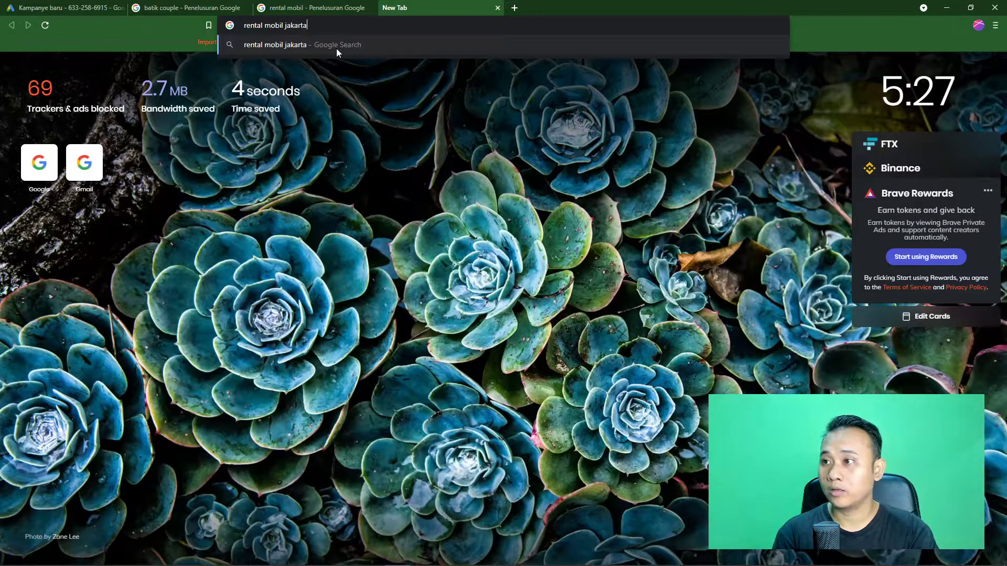
key(Return)
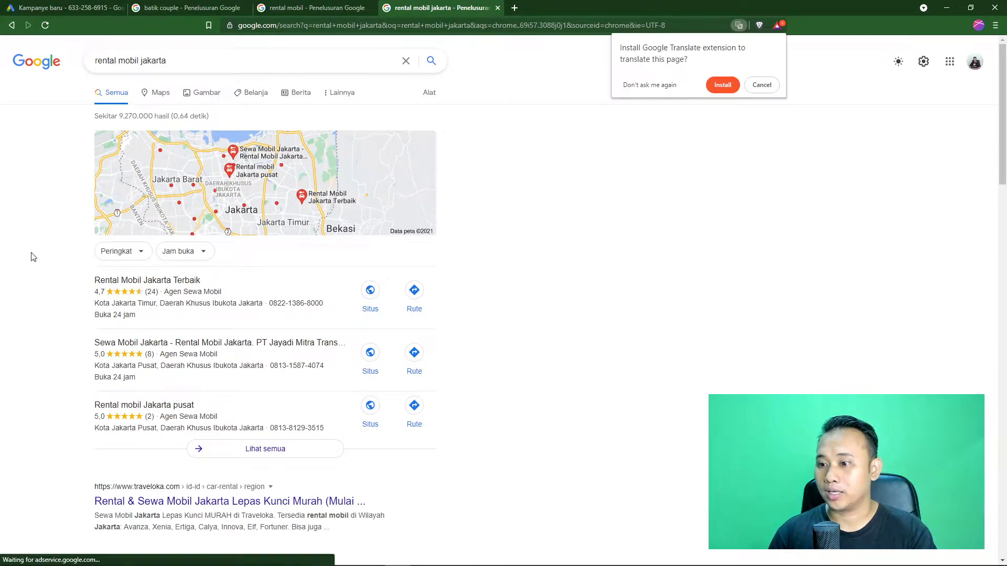
Examine the "rental mobil jakarta" results page for entries marked Iklan
scroll(43, 251, down, 13)
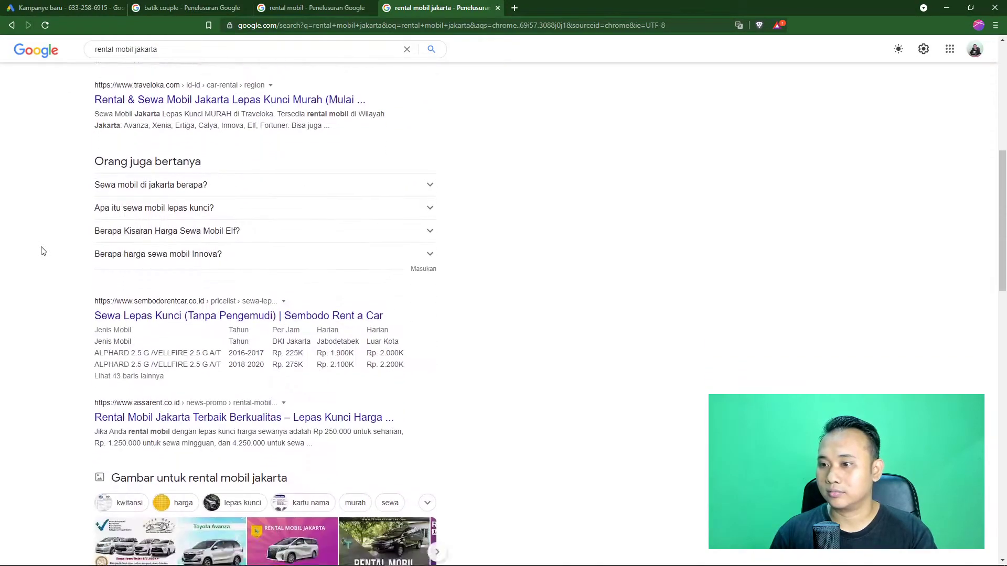
scroll(43, 251, down, 10)
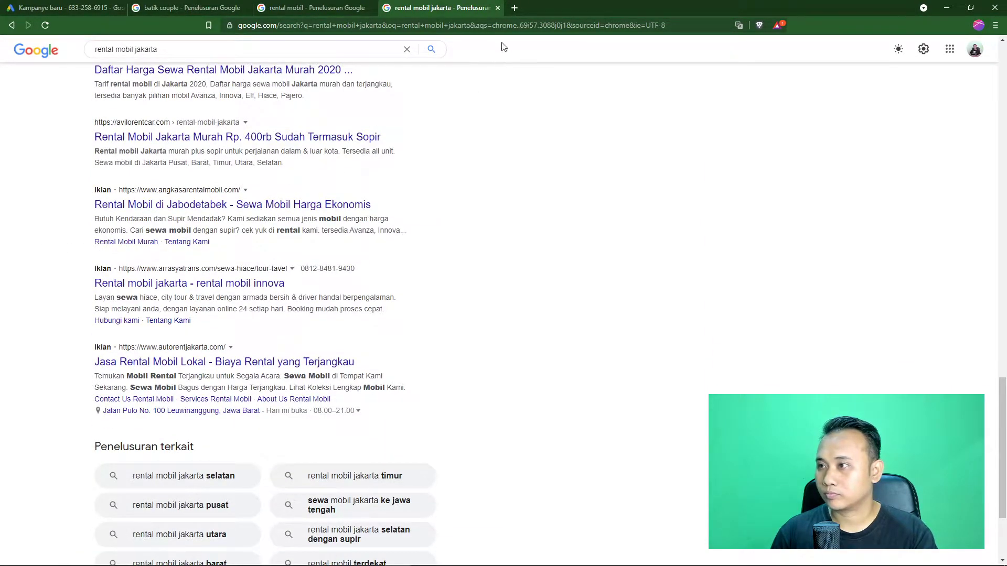
Search Google for "hotel murah jakarta" in a new browser tab and examine the results for entries marked Iklan
click(515, 8)
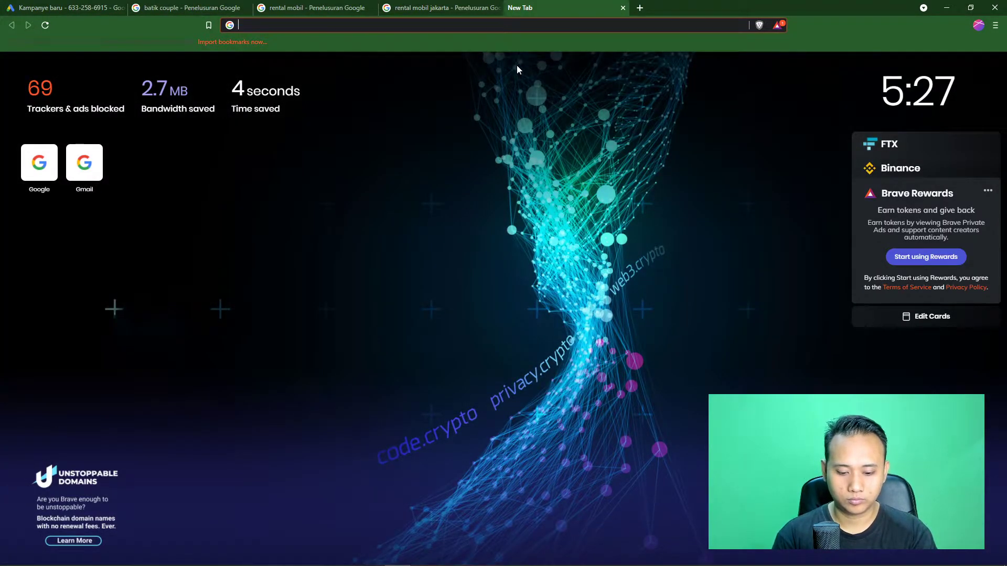
text(hotel murah )
text(jakarta)
key(Return)
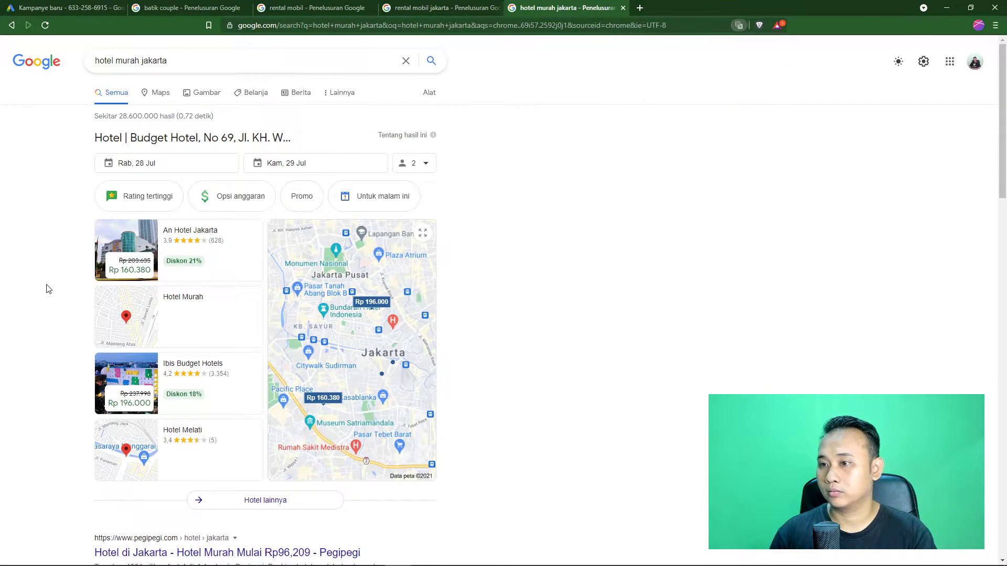
scroll(47, 289, down, 18)
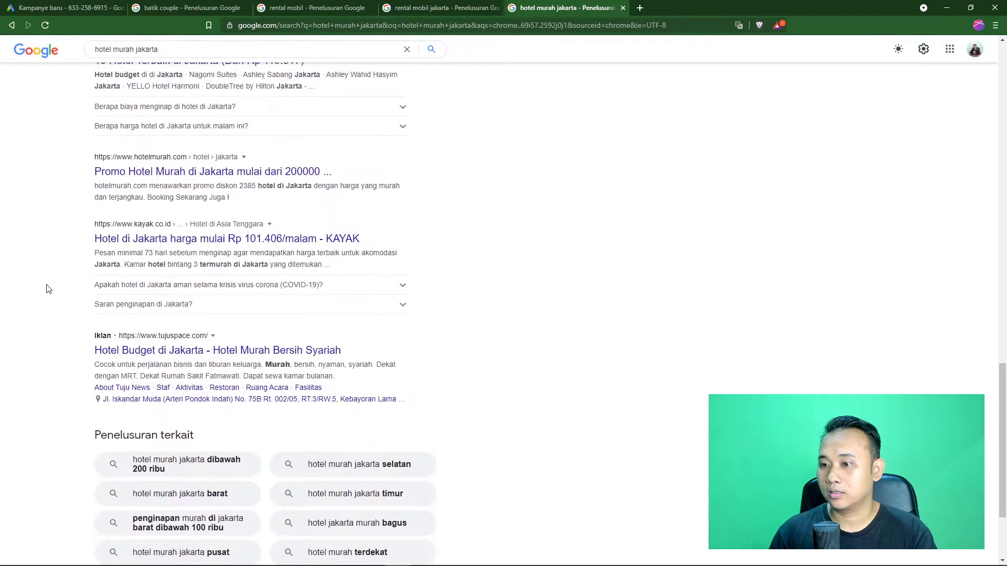
scroll(47, 289, down, 3)
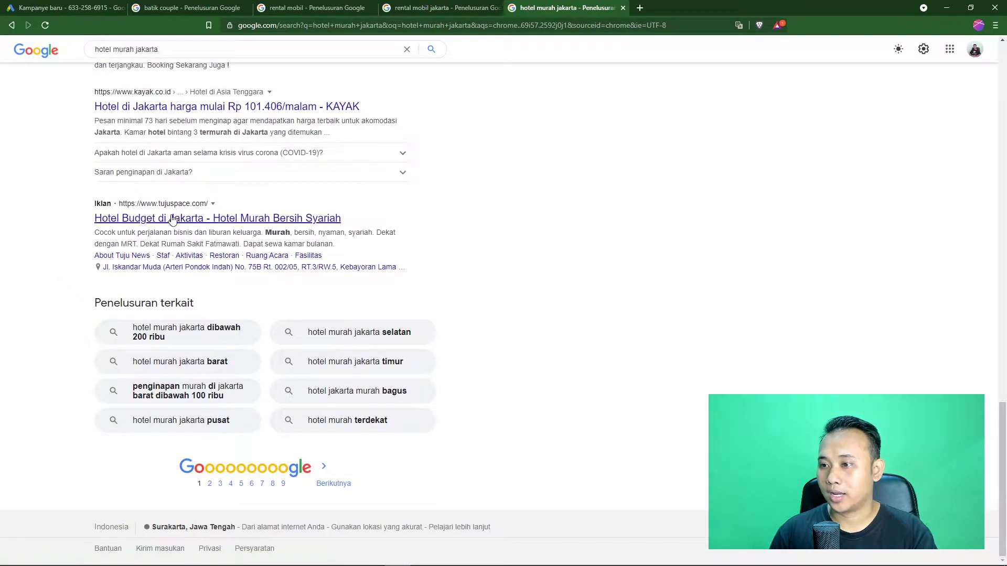
Search Google for "jasa website solo" in a new browser tab and examine the whole results page for ad placement
click(640, 8)
text(jasa website slo)
text(o)
key(Return)
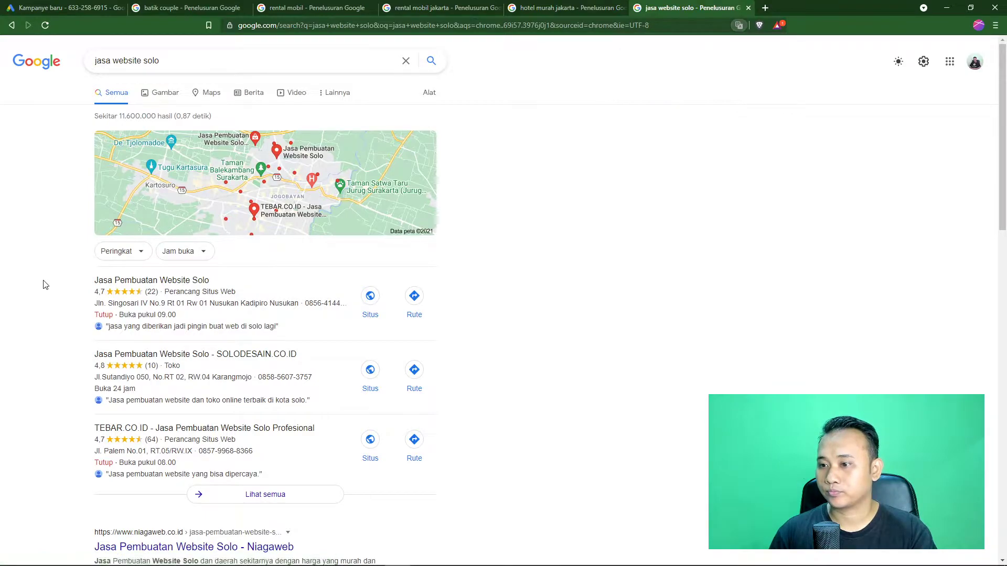
scroll(45, 284, down, 15)
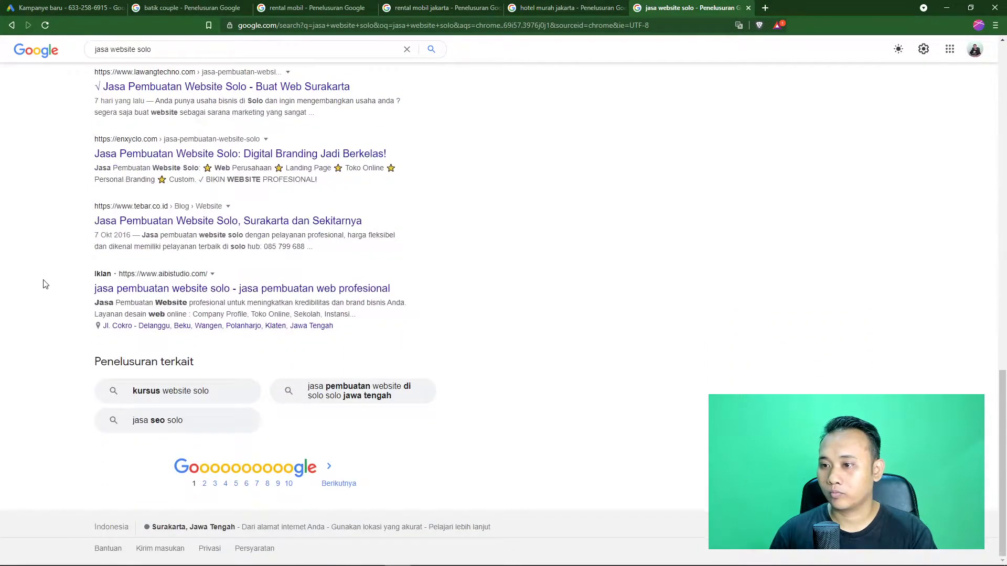
scroll(388, 231, up, 15)
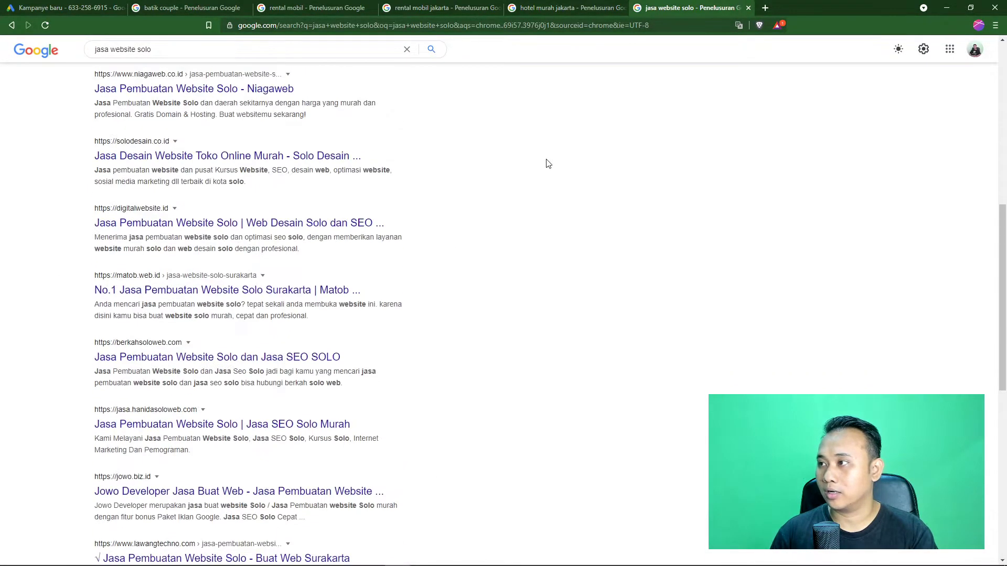
scroll(388, 231, up, 1)
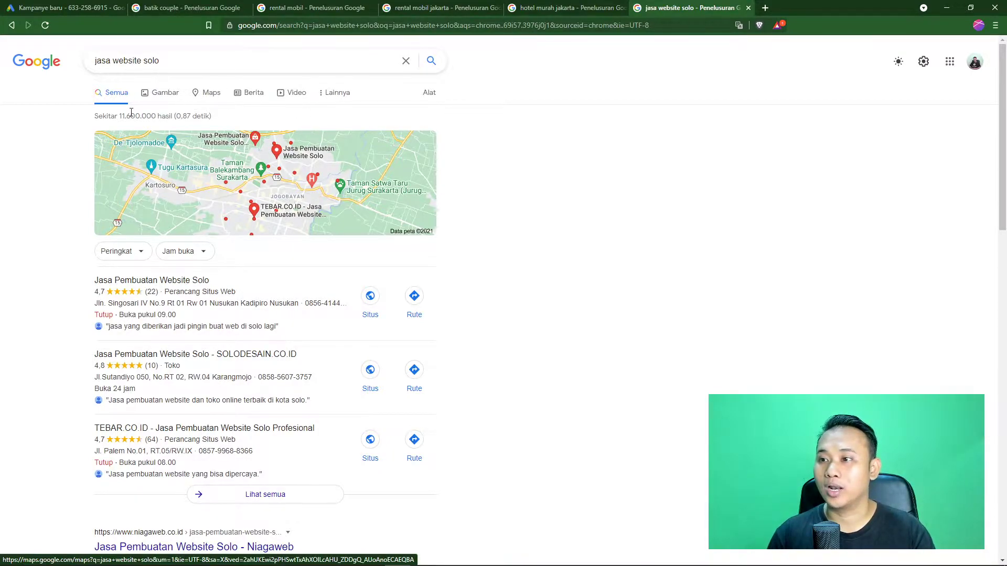
scroll(100, 252, down, 20)
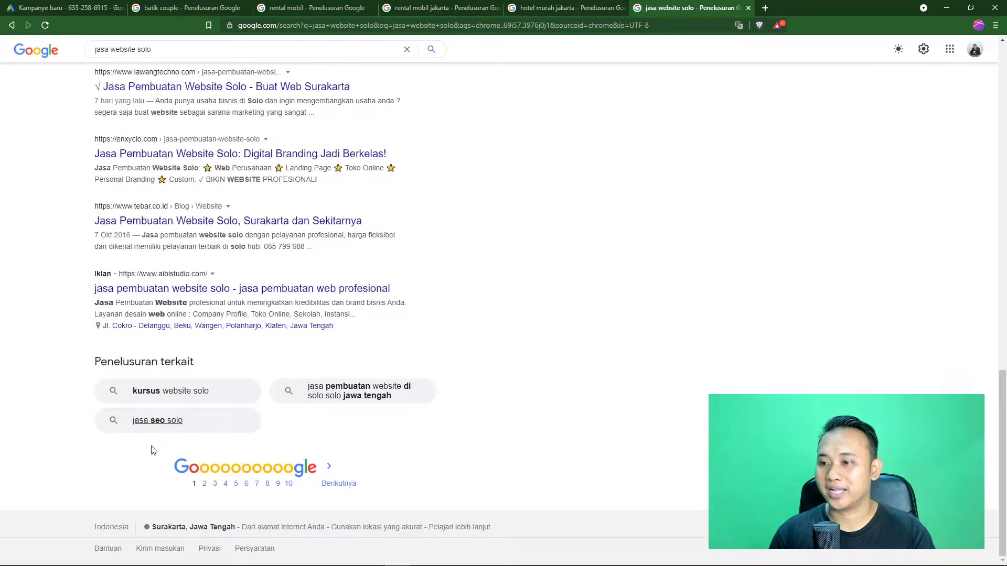
Open duckduckgo.com in a new browser tab and search it for "rental mobil"
click(765, 8)
text(duck)
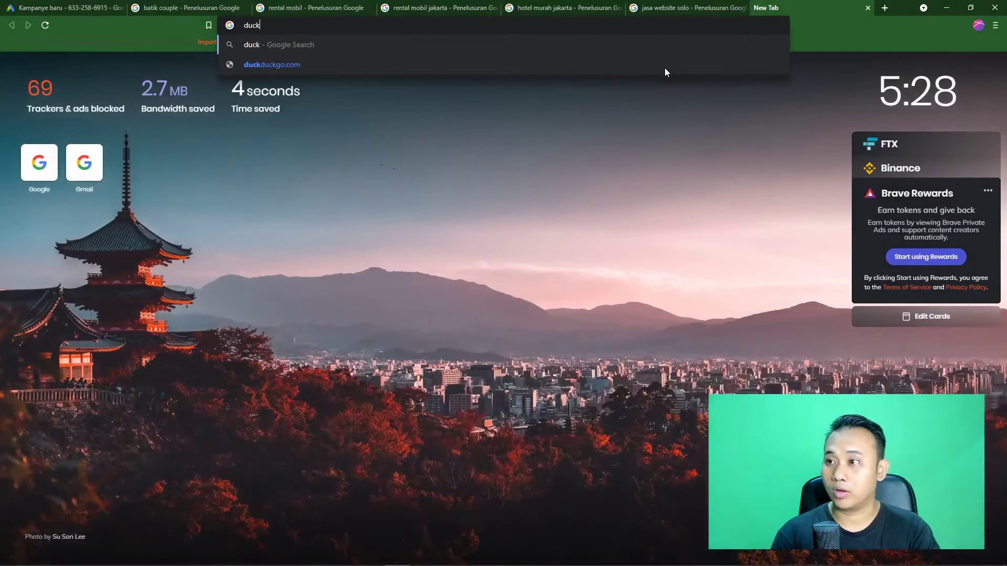
text(duckgo.com)
key(Return)
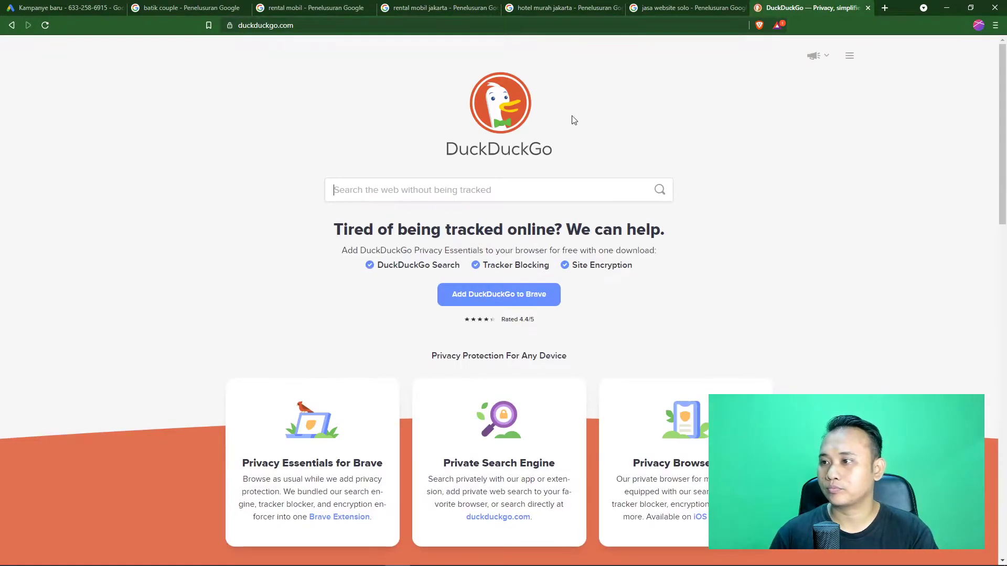
text(rental mobil)
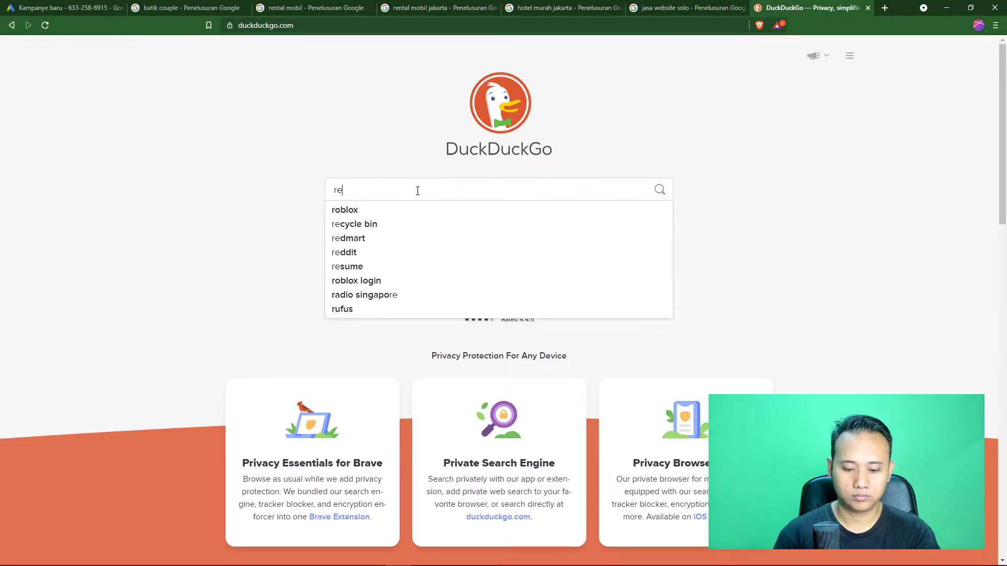
key(Return)
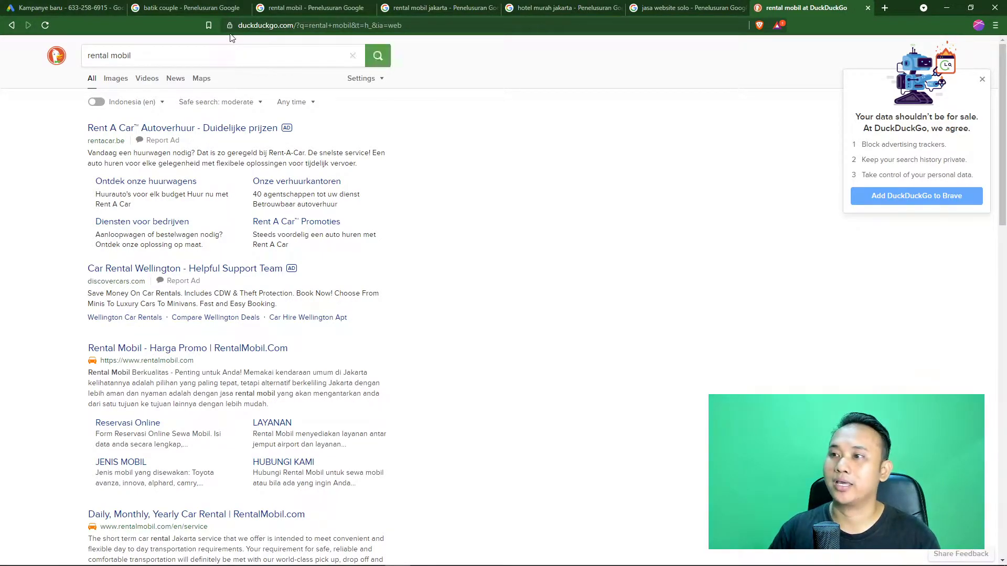
Check the Google Ads campaign page, then review the text ads in the Google results for "rental mobil"
click(90, 8)
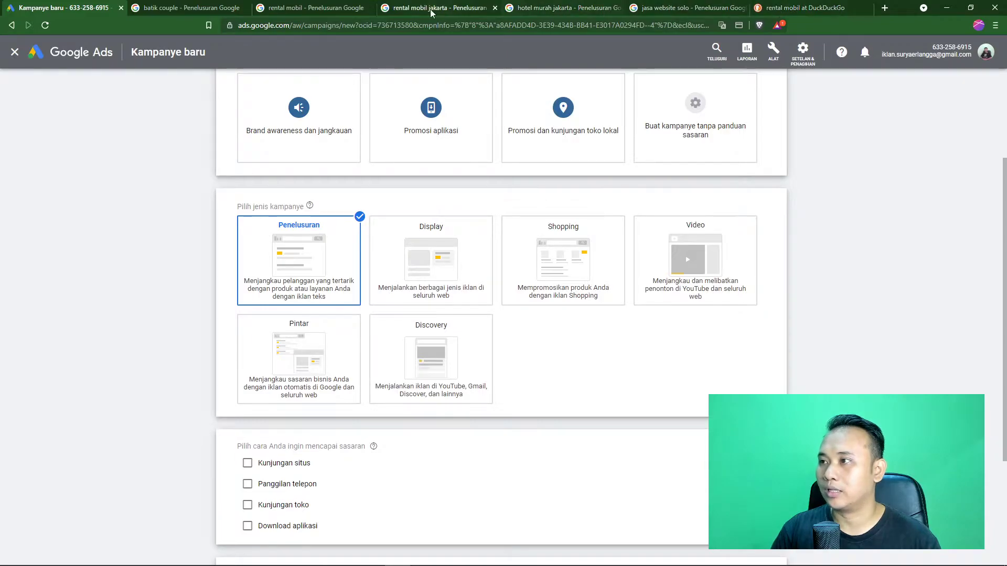
click(310, 8)
scroll(107, 246, down, 20)
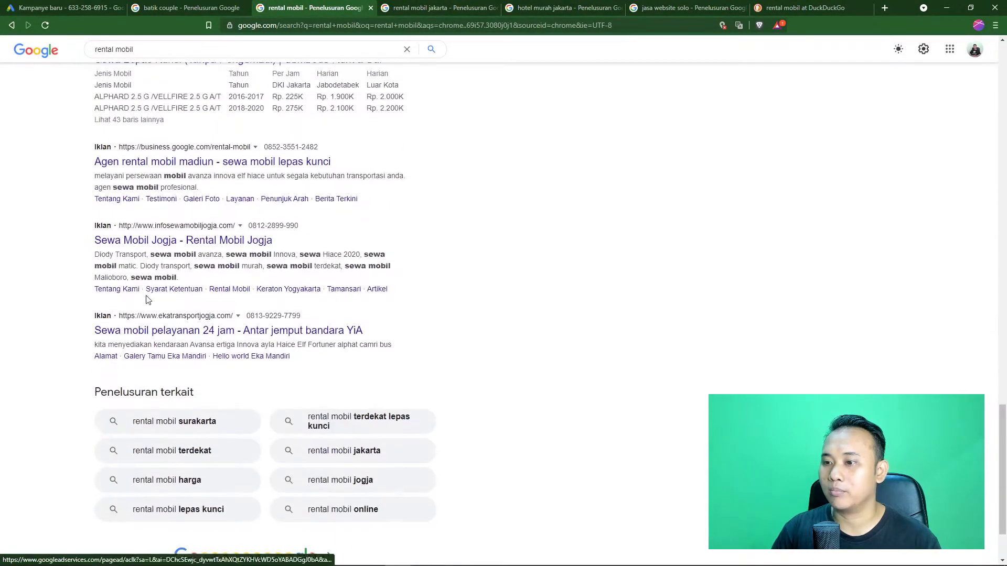
scroll(147, 300, down, 2)
scroll(101, 242, up, 7)
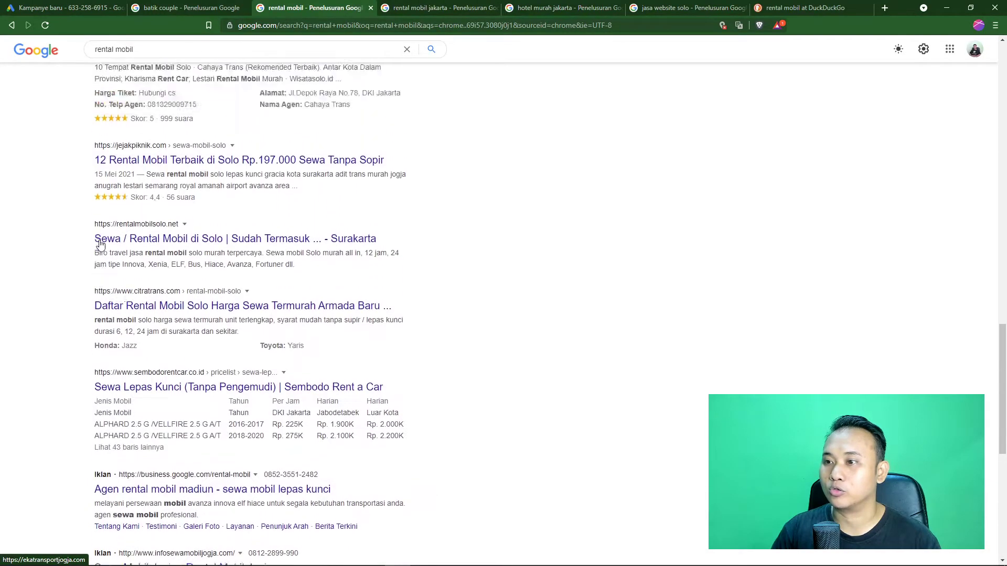
scroll(99, 242, up, 15)
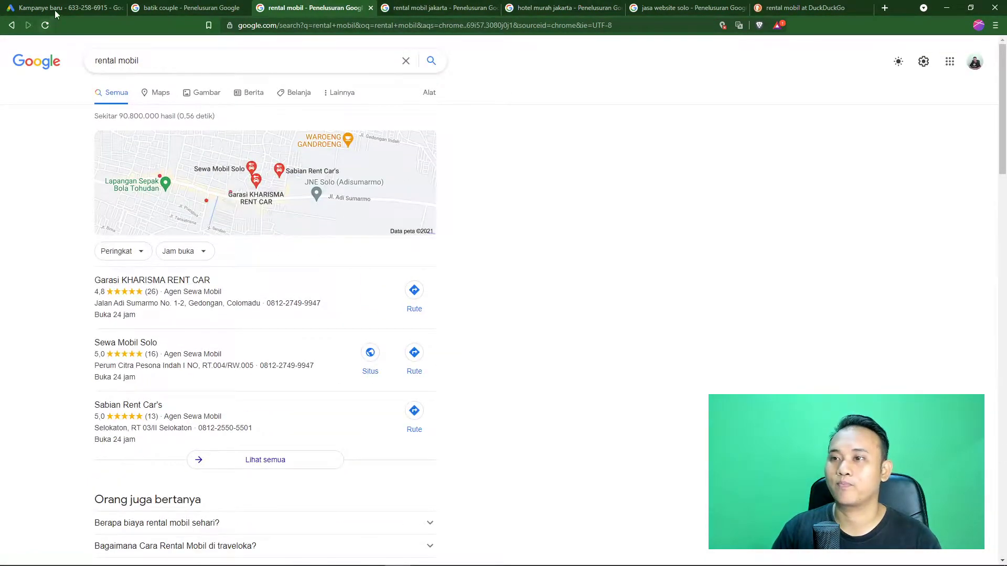
Return to the new Google Ads campaign, choose the Display campaign type and review the options it offers
click(55, 16)
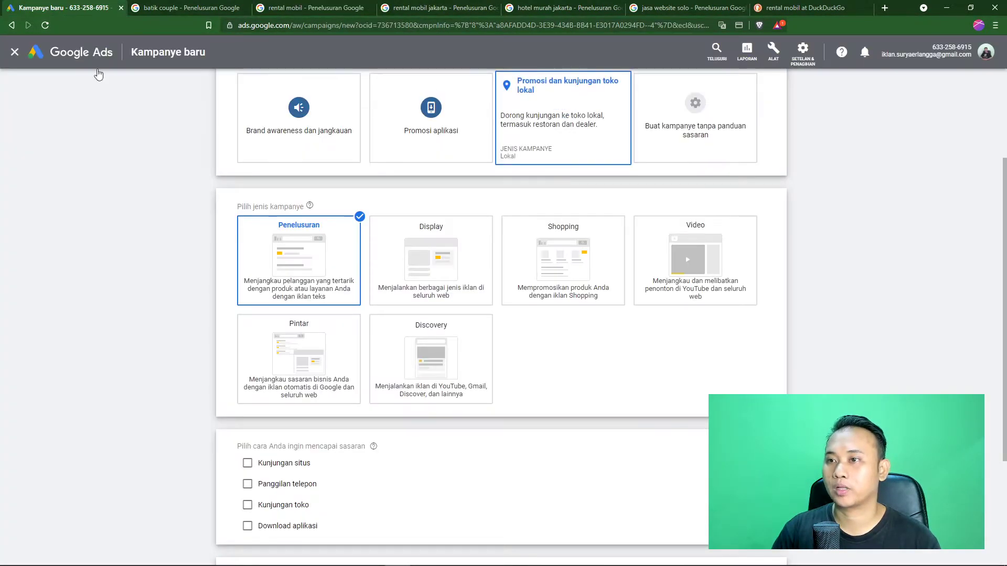
click(449, 262)
scroll(427, 258, down, 4)
scroll(370, 257, up, 2)
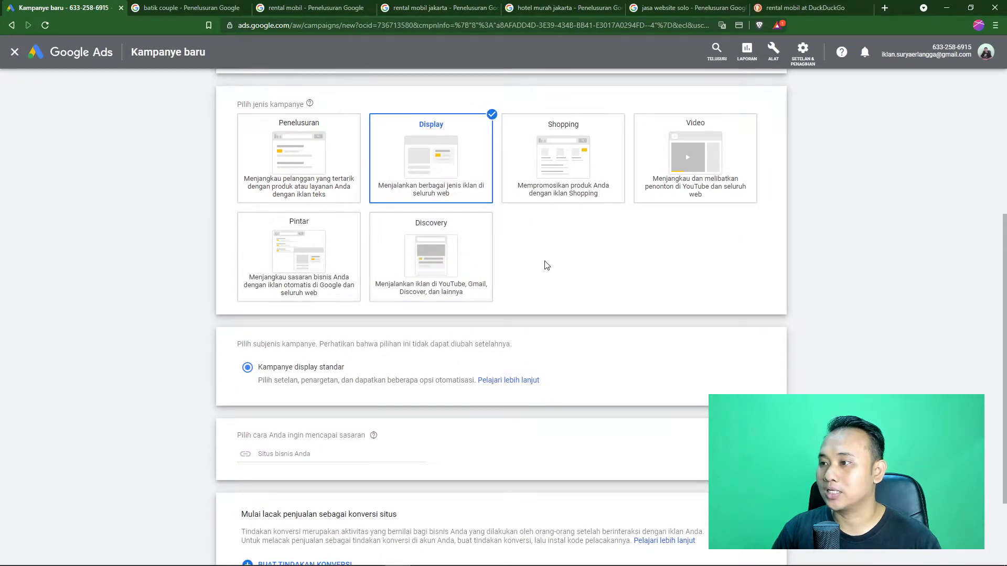
mouse_move(408, 171)
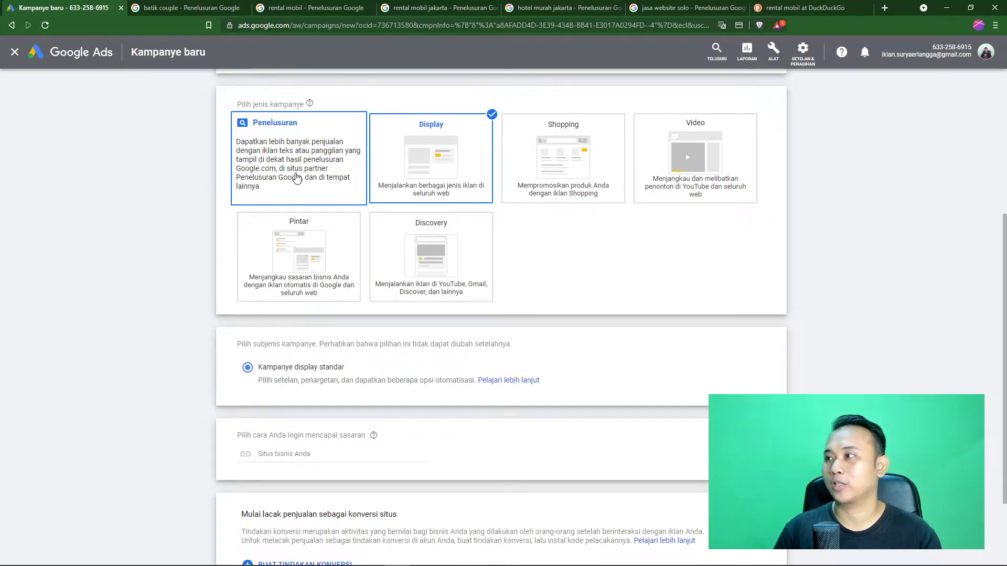
Search Google for "tribunnews" in a new browser tab and open the tribunnews.com site
click(884, 7)
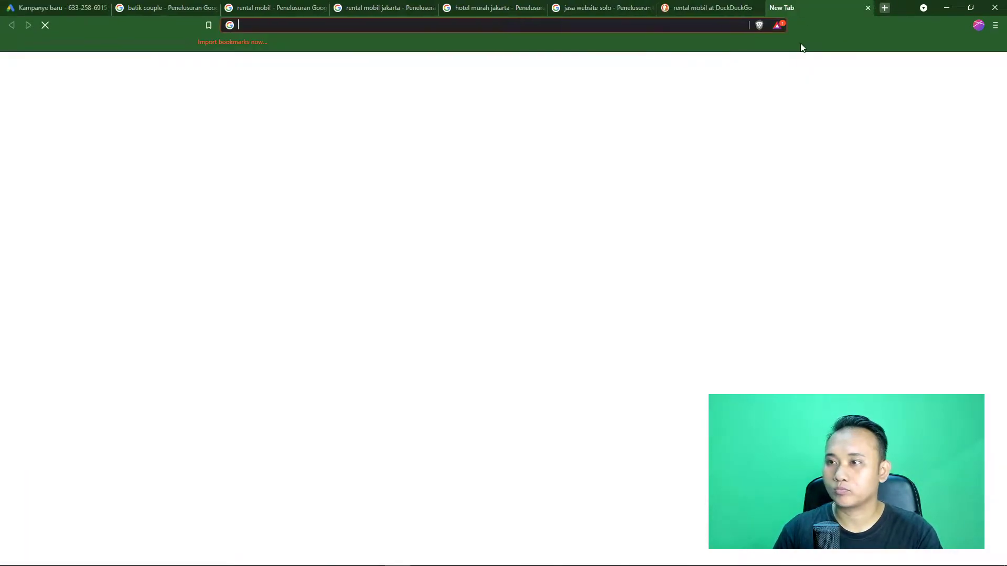
text(tribunnews)
key(Return)
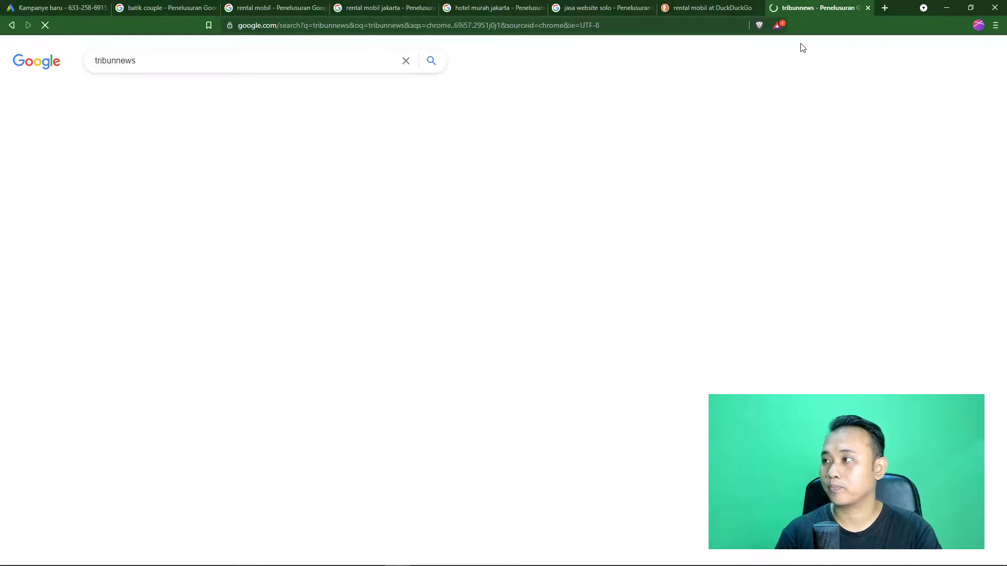
click(170, 155)
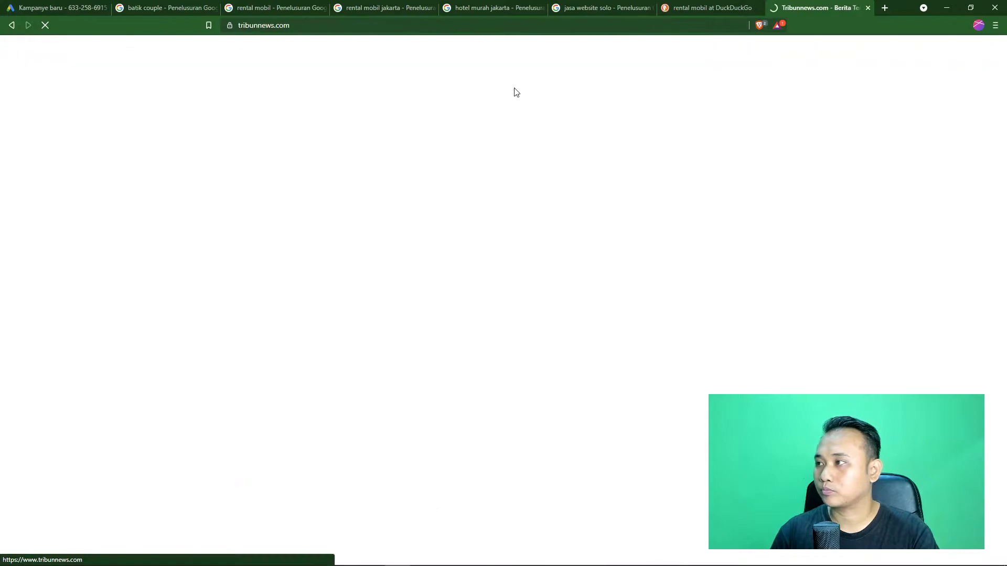
Turn off Brave Shields for tribunnews.com and dismiss the site's notification request
click(758, 27)
click(744, 48)
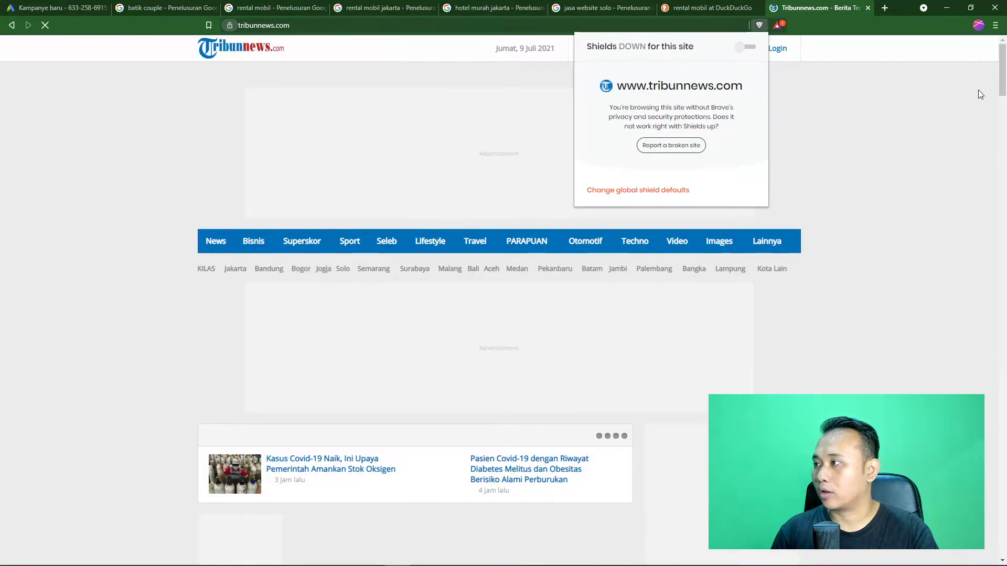
click(890, 110)
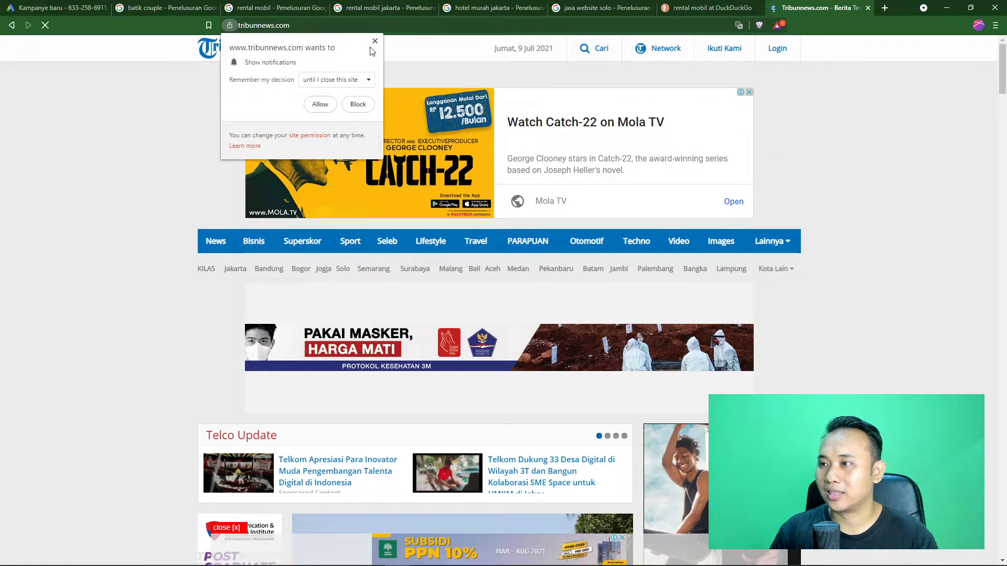
click(374, 45)
click(971, 80)
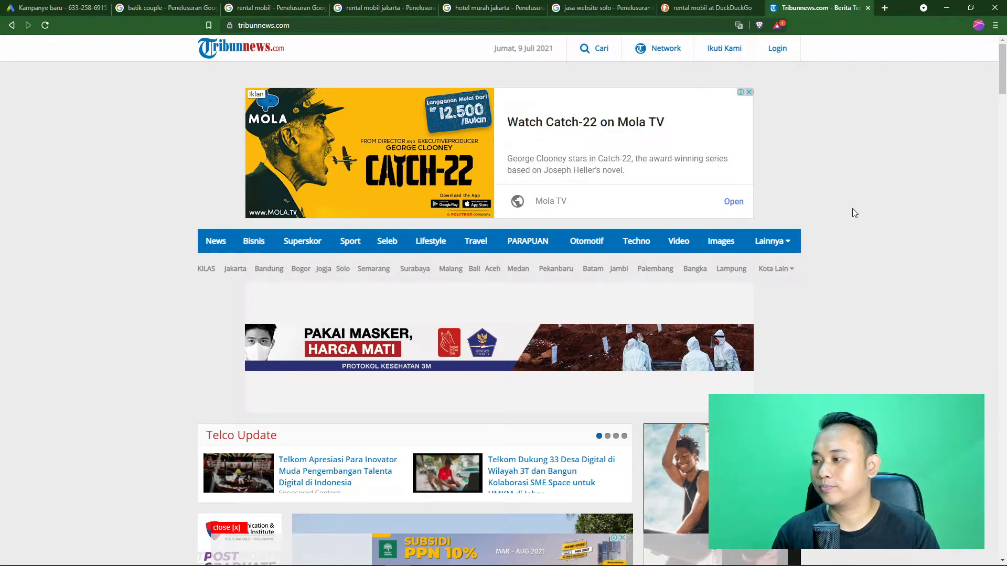
Examine the display banner ads placed around the Tribunnews homepage content
scroll(909, 372, down, 2)
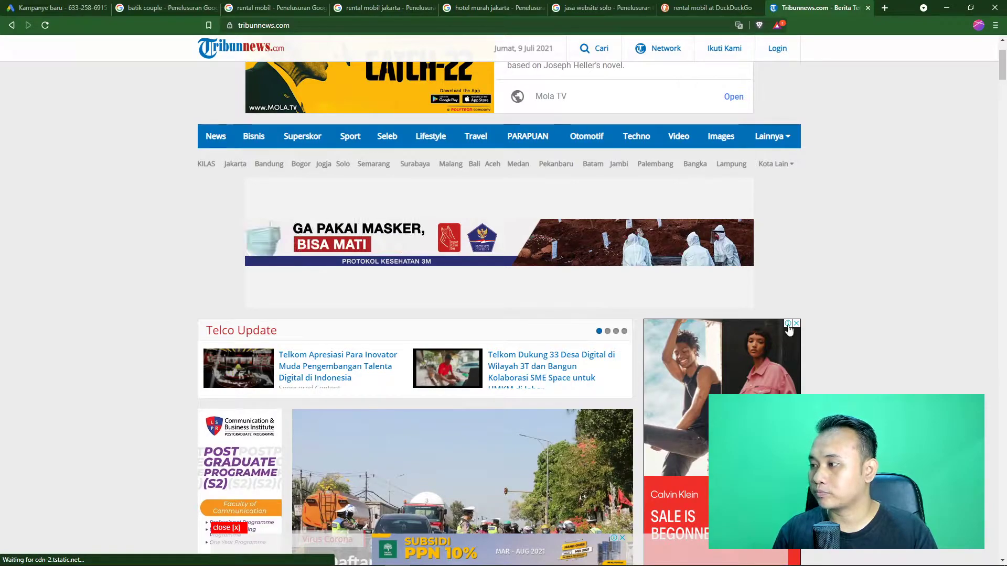
scroll(224, 221, down, 3)
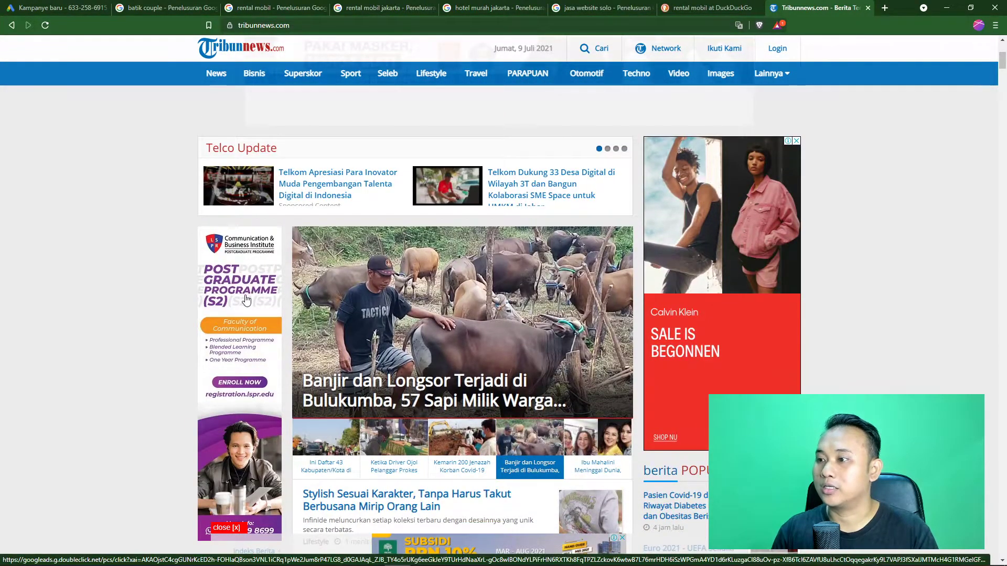
Switch back to the new Google Ads campaign, choose the Shopping campaign type and read its description and requirements
click(69, 6)
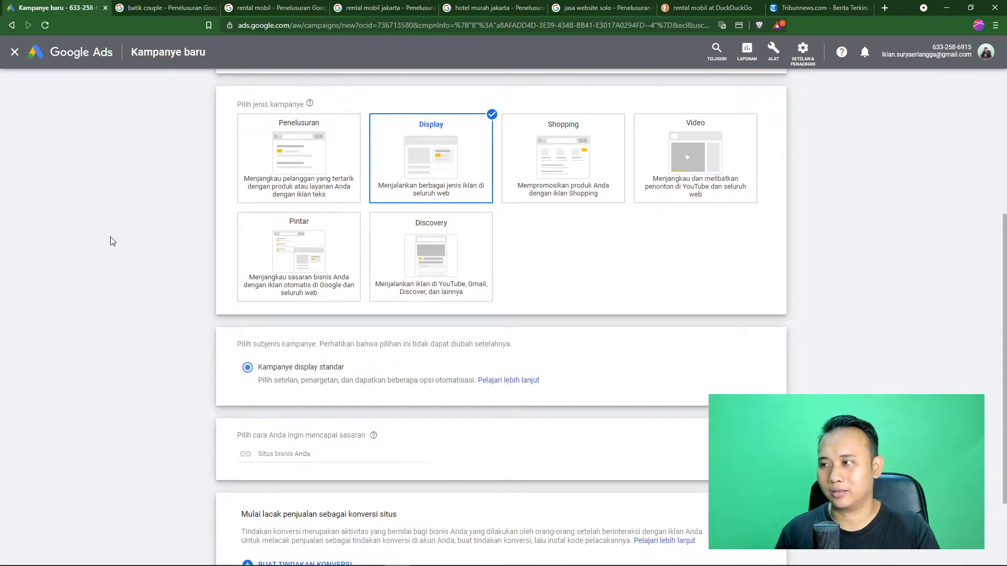
click(570, 174)
scroll(572, 178, up, 2)
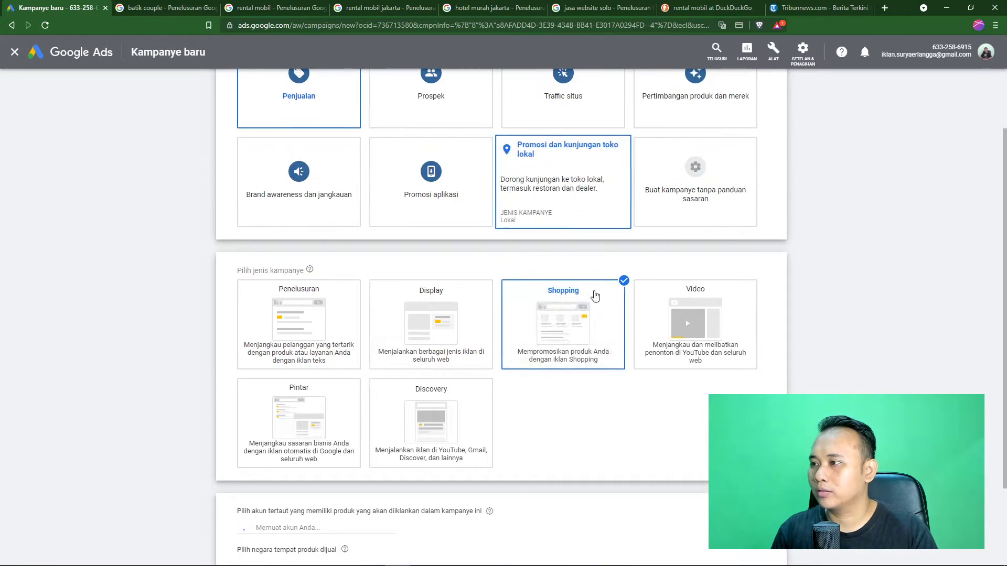
scroll(608, 420, down, 1)
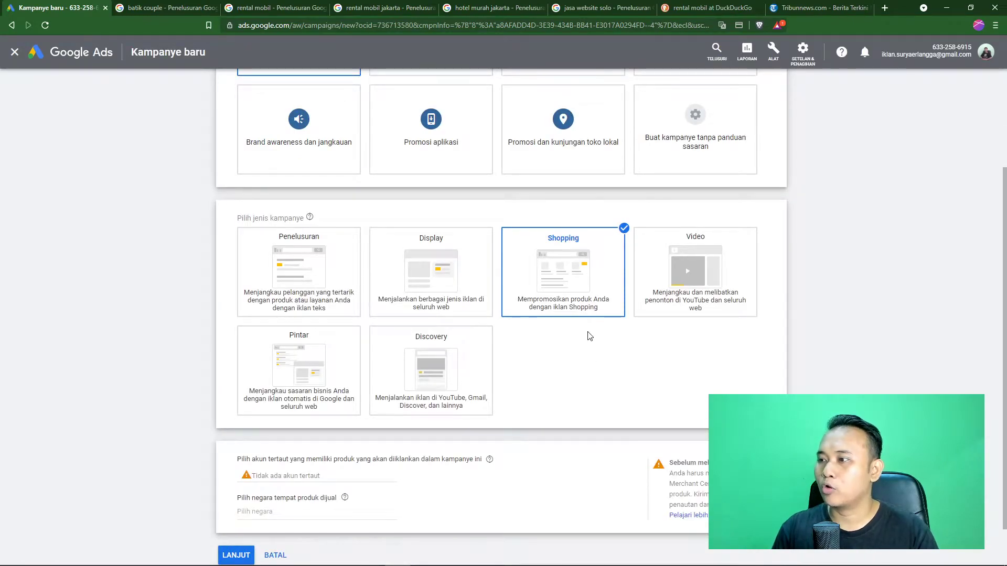
mouse_move(575, 296)
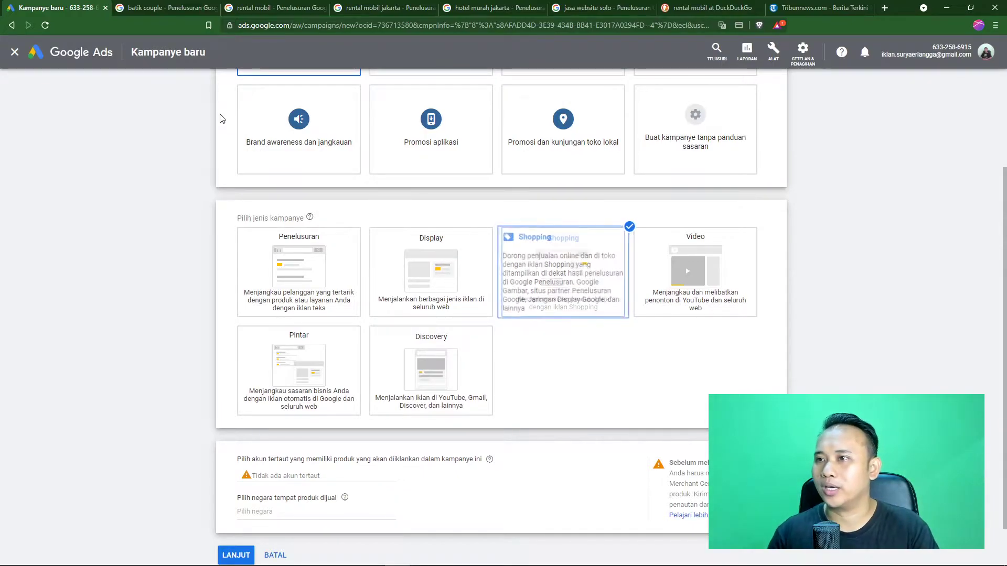
Switch to the "batik couple" Google search, show its Shopping results and read the explanation of the sponsored label
click(166, 9)
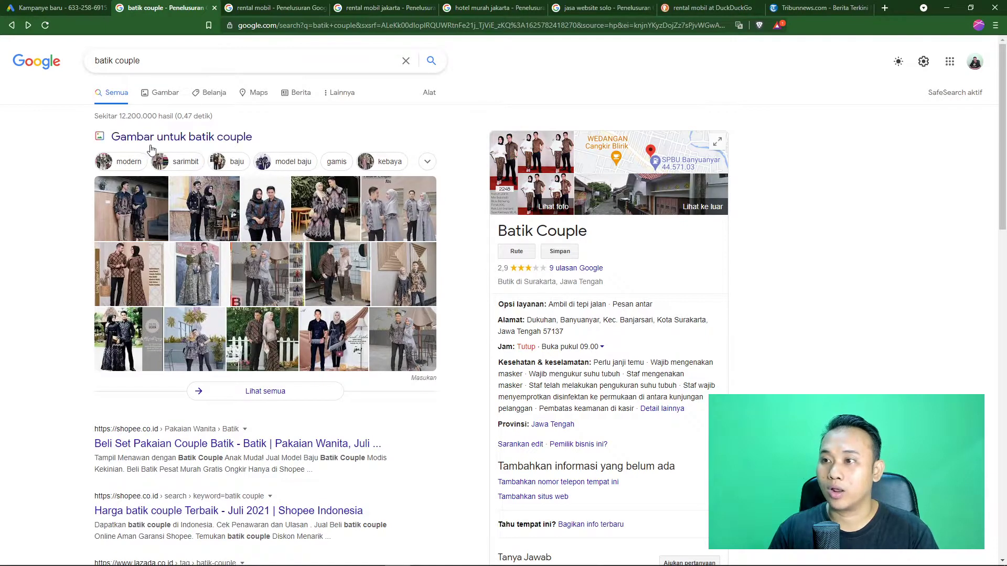
click(210, 95)
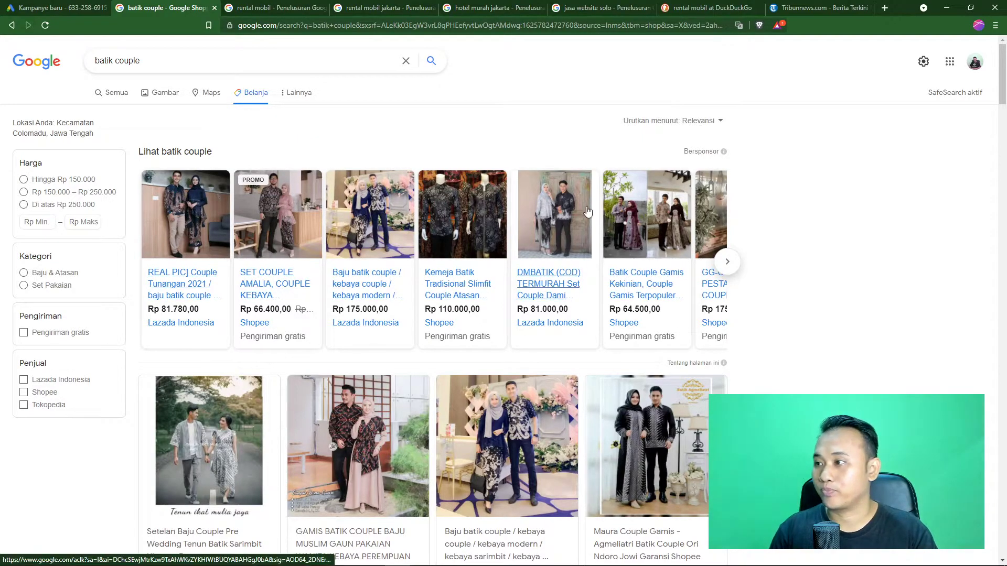
click(723, 152)
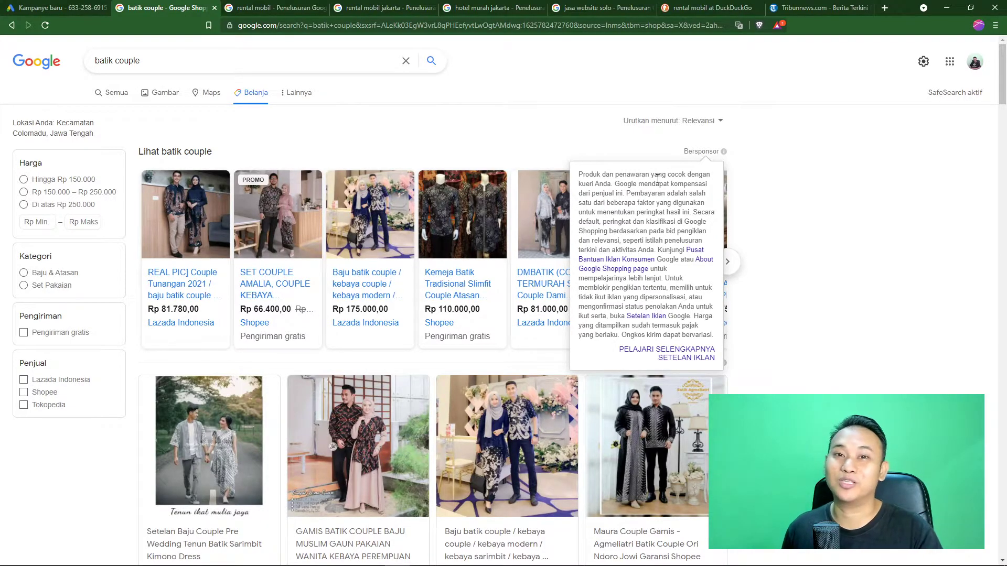
click(553, 110)
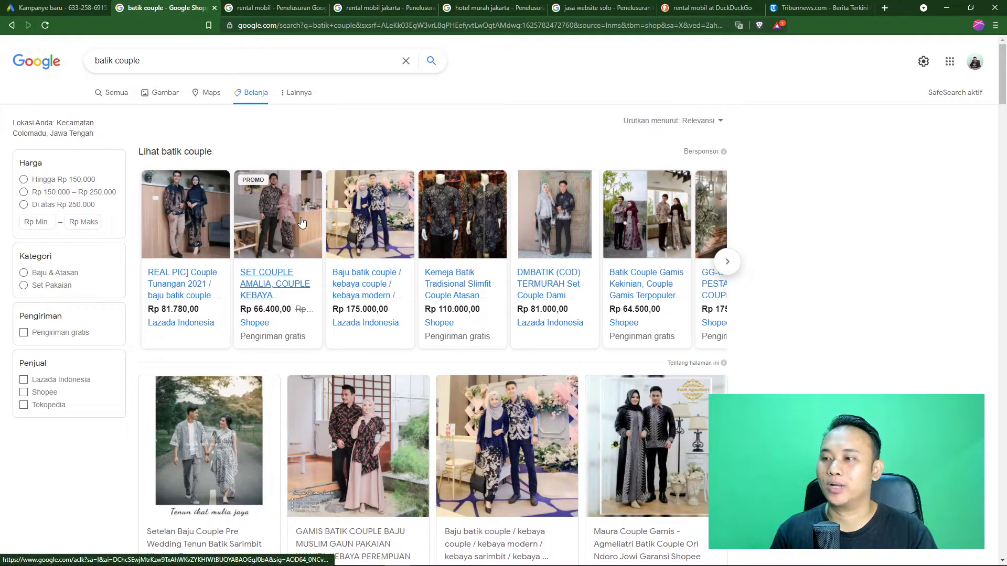
Show the image results for "batik couple" and browse them for product-tagged listings
click(162, 98)
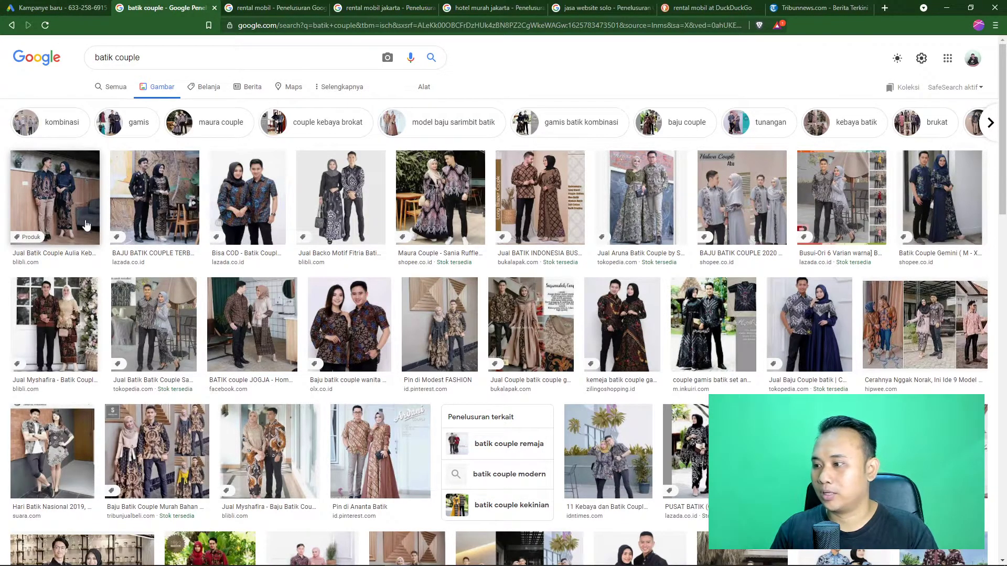
scroll(110, 257, down, 2)
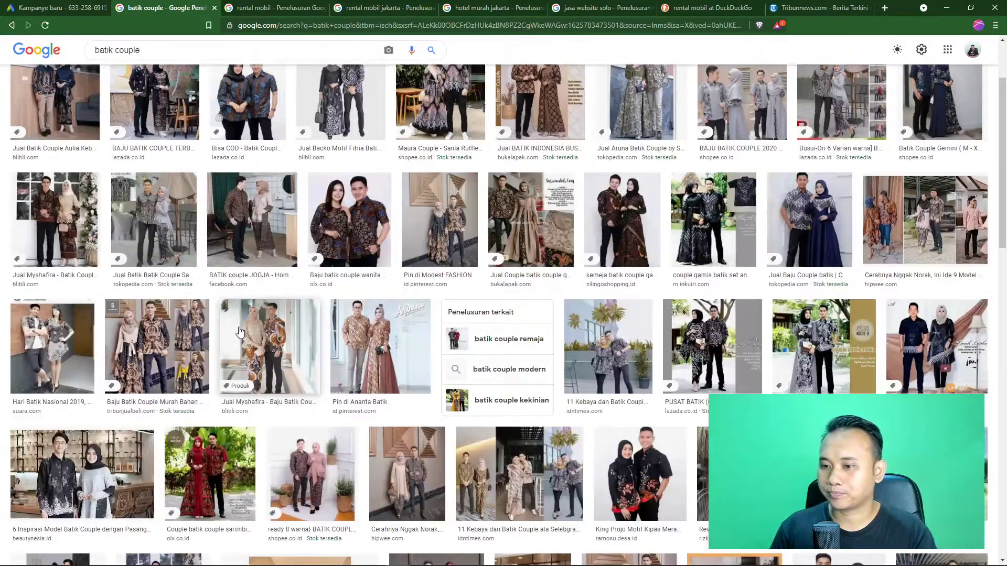
scroll(239, 332, up, 2)
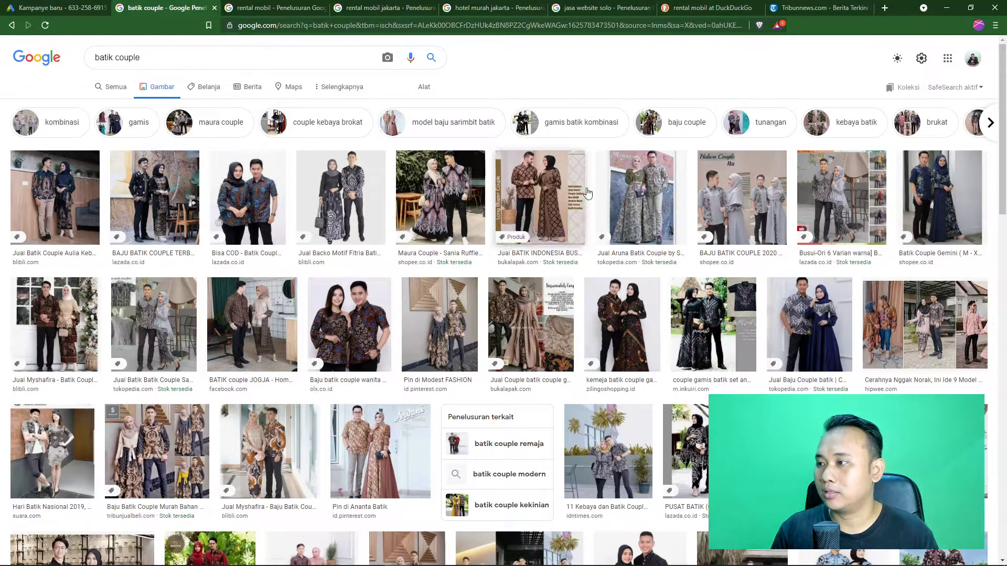
scroll(744, 221, down, 4)
scroll(682, 236, down, 10)
scroll(632, 252, up, 10)
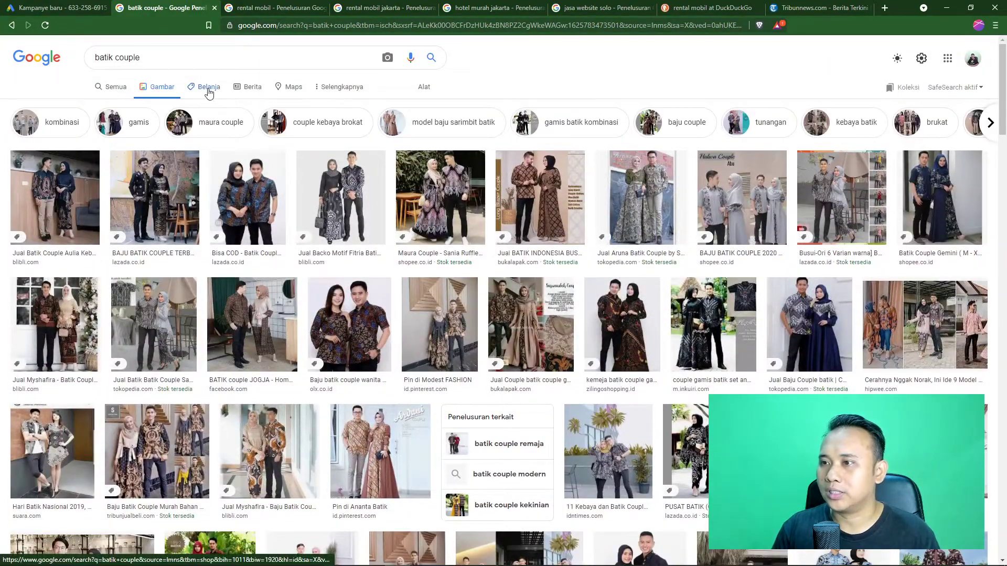
Return to the Shopping results for "batik couple", dismiss the translation offer and examine the sponsored and regular product listings
click(209, 88)
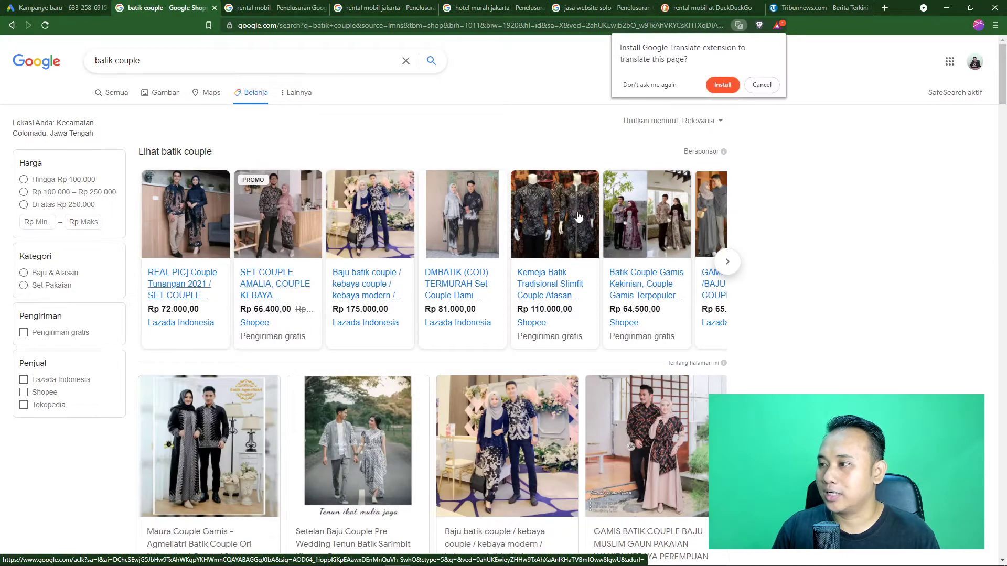
click(771, 93)
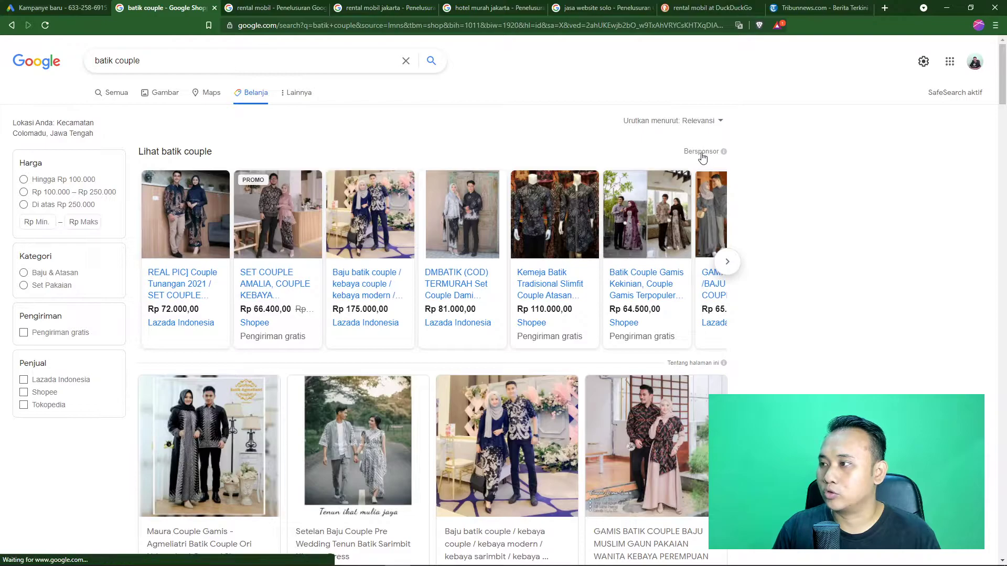
scroll(701, 157, down, 2)
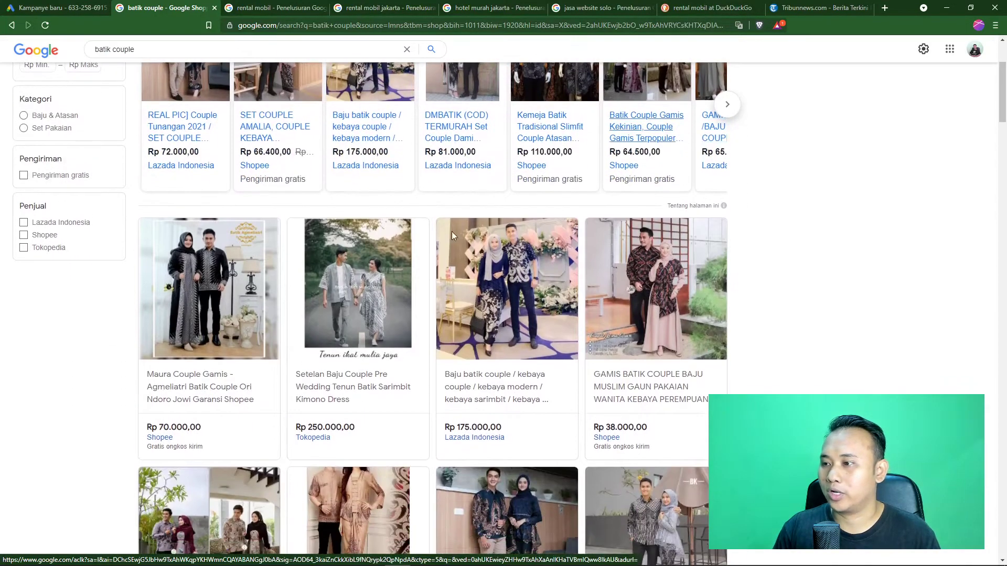
scroll(455, 346, down, 5)
scroll(455, 346, down, 12)
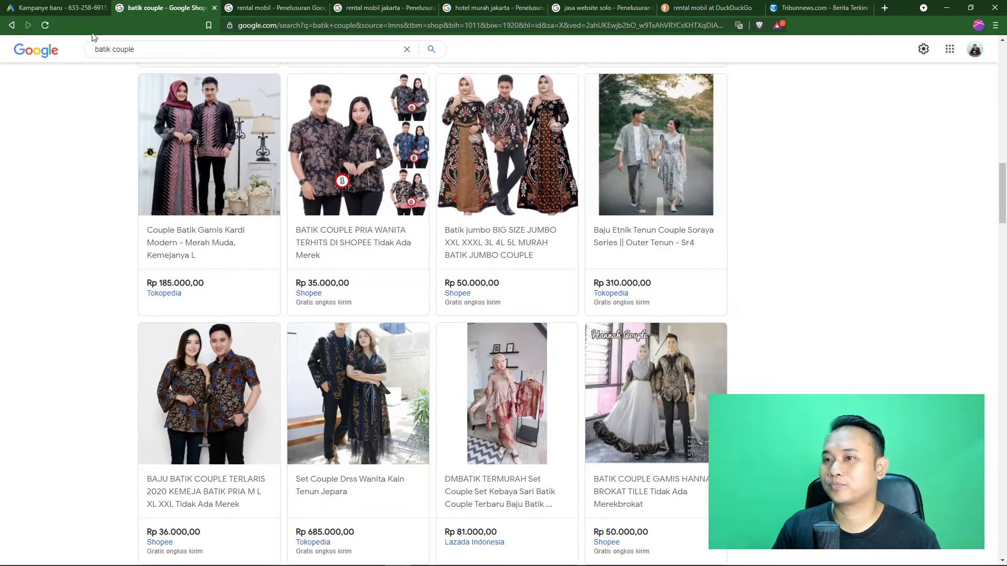
Read the Video campaign type's description in Google Ads, and open youtube.com in a new browser tab without installing the translation extension
click(78, 8)
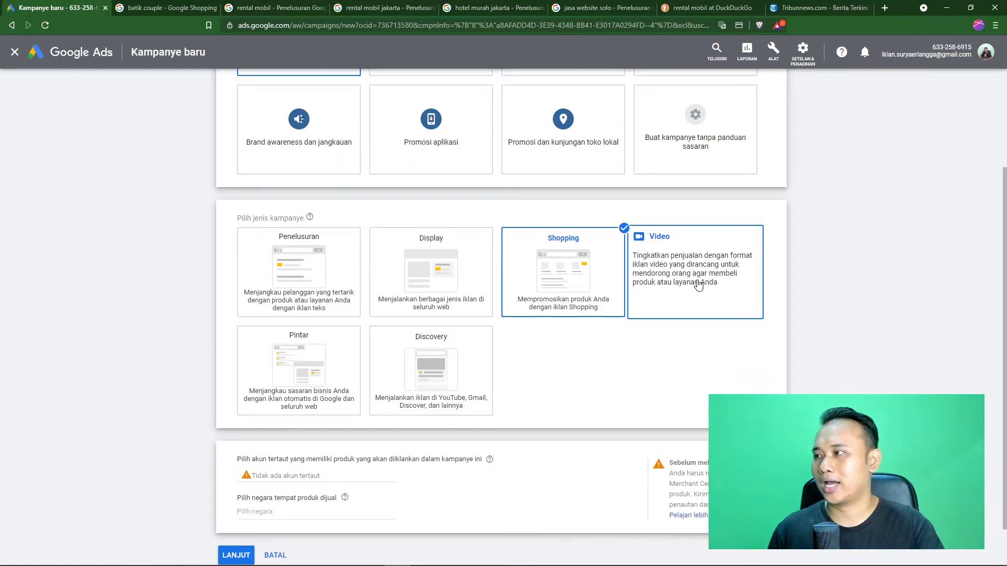
click(885, 7)
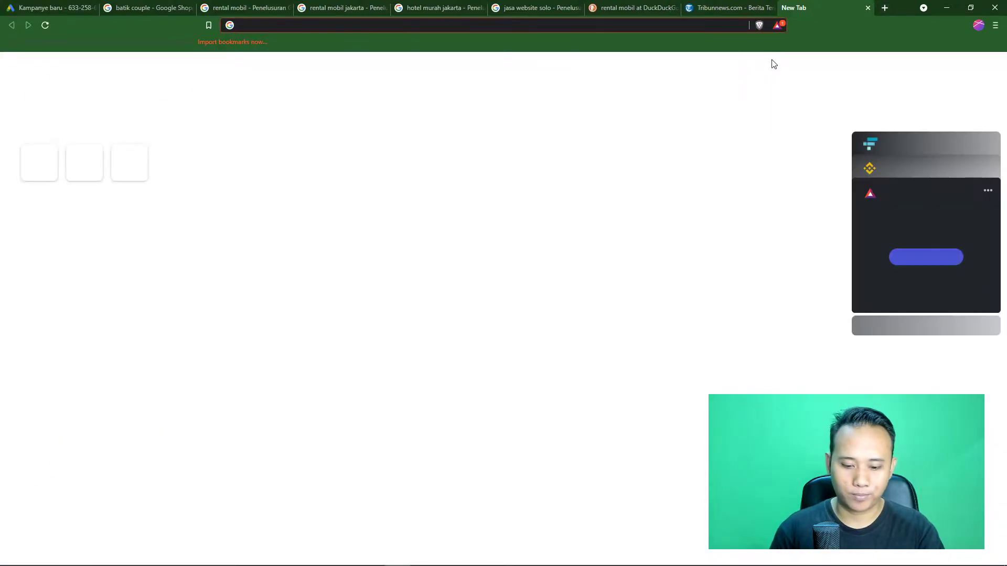
text(youtube.com)
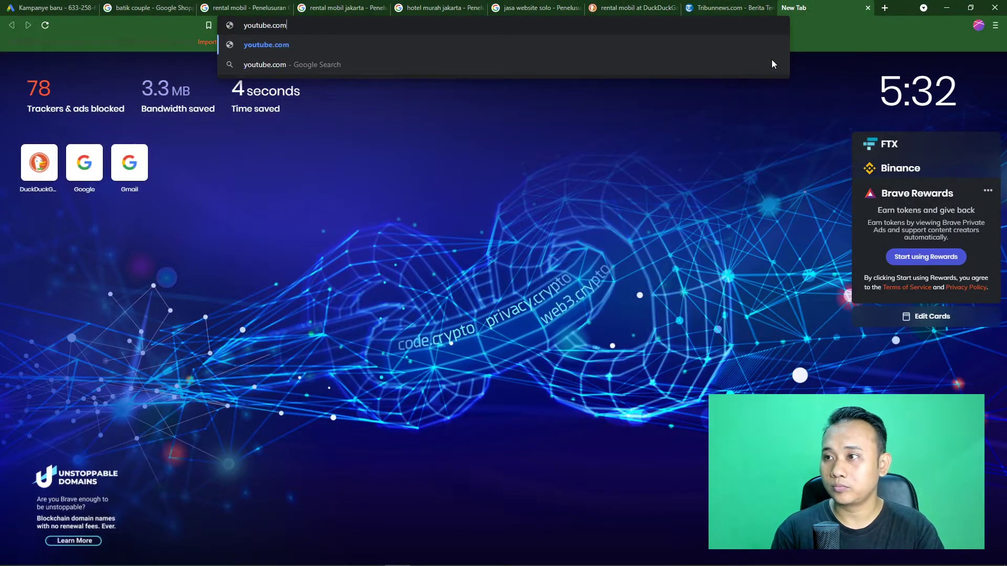
key(Return)
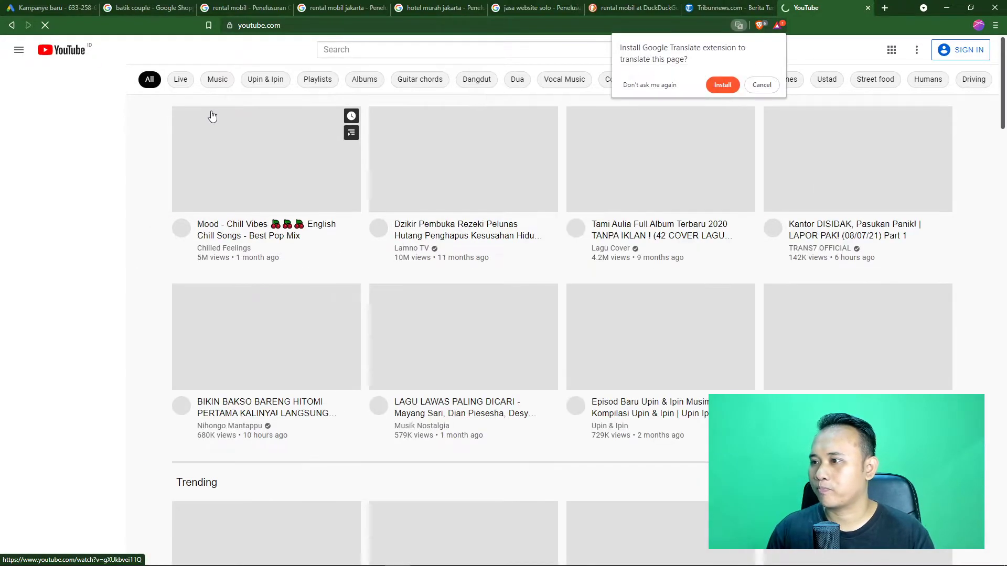
click(759, 87)
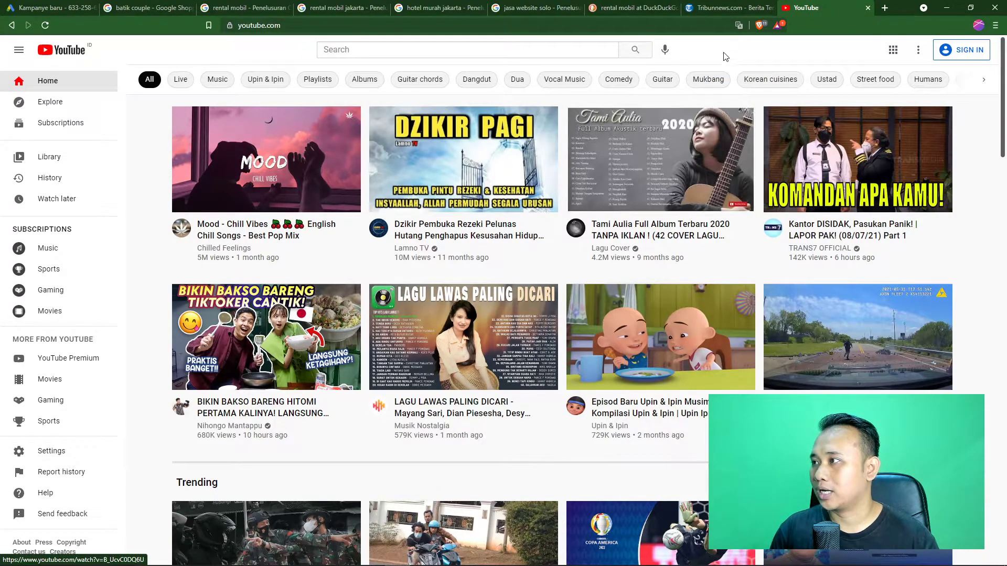
Turn off Brave Shields for youtube.com and dismiss the site's notification request
click(759, 25)
click(749, 49)
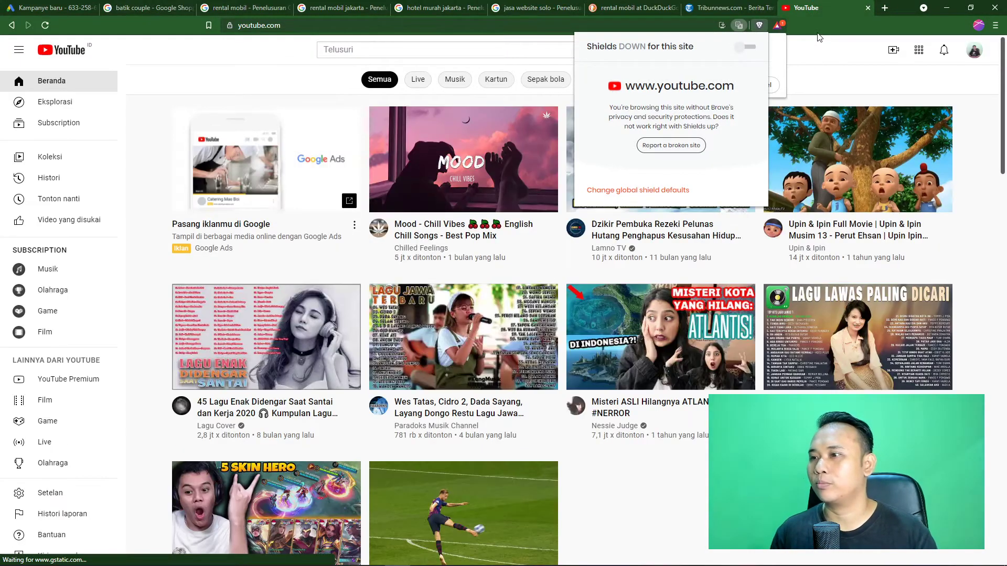
click(823, 68)
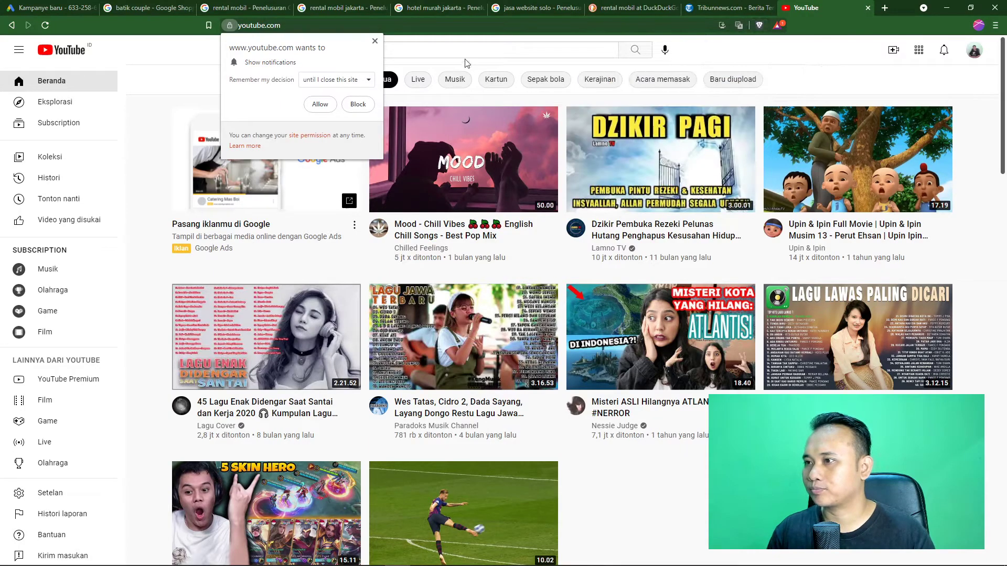
click(375, 41)
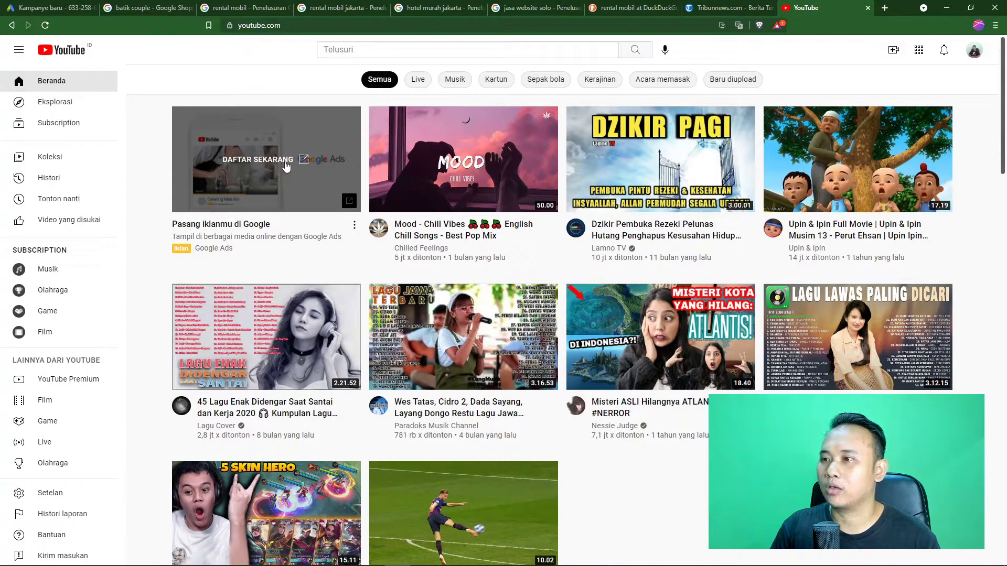
Search YouTube for "batik couple" and examine the suggested product ads above the video results
click(352, 50)
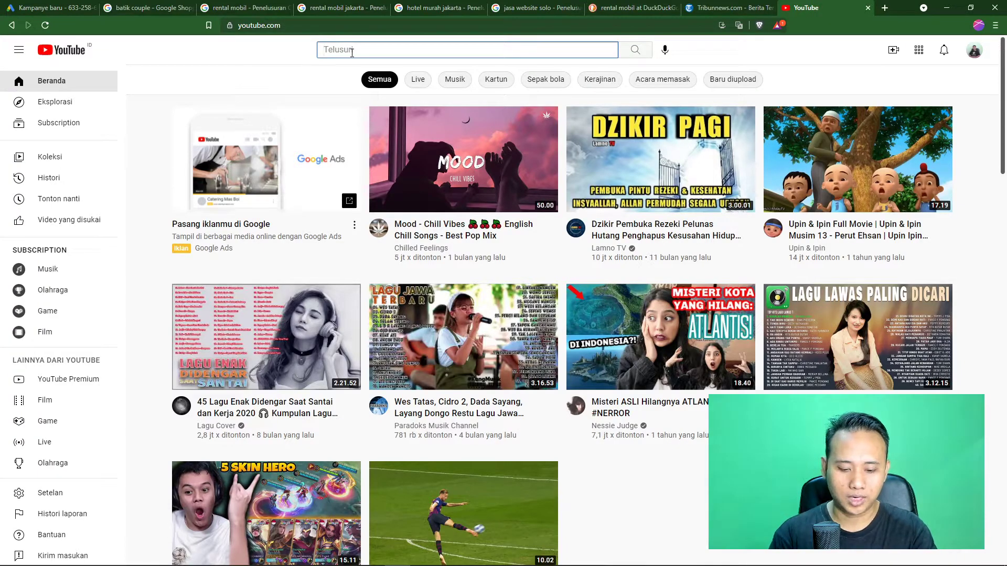
text(batik couple)
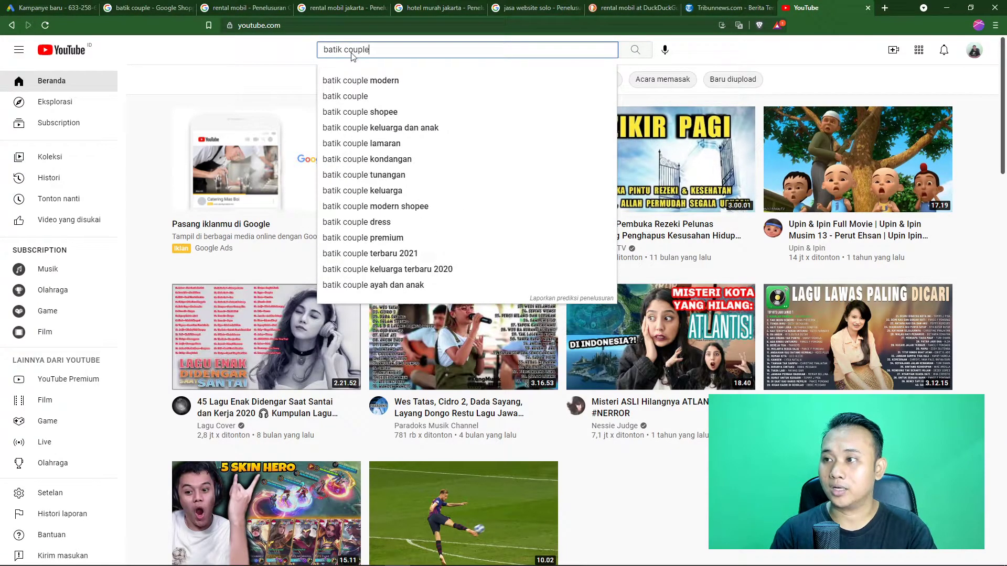
key(Return)
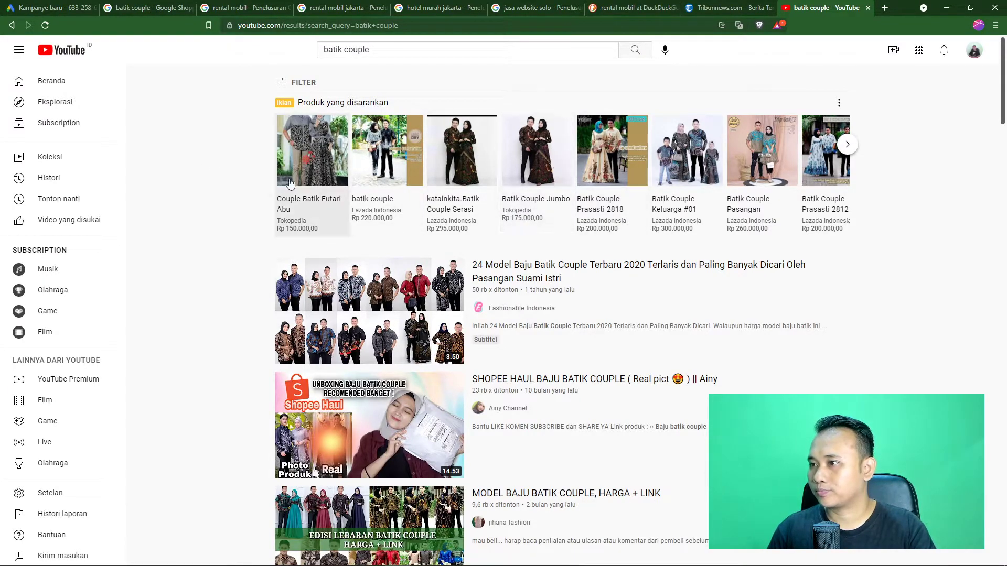
scroll(236, 198, down, 2)
scroll(242, 192, up, 2)
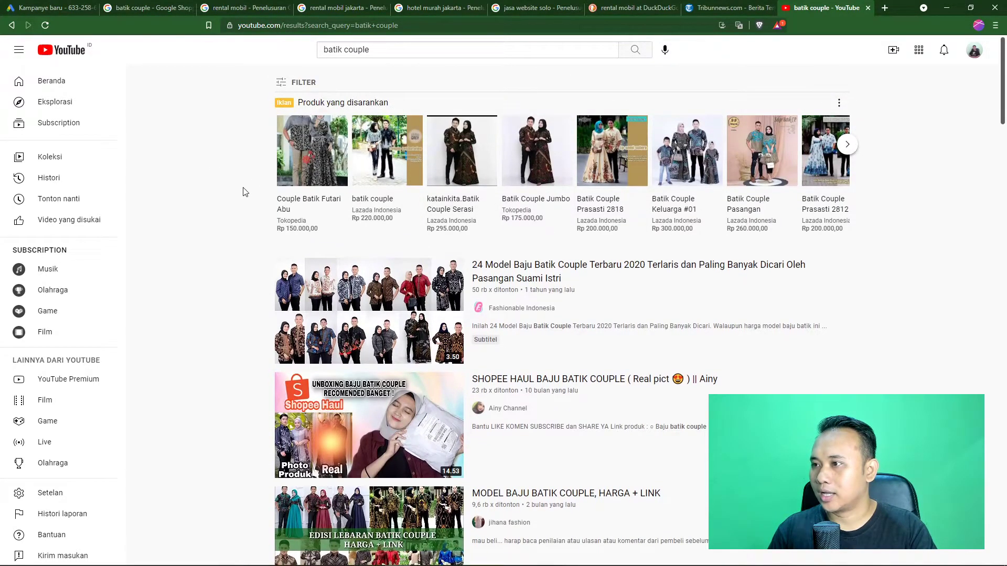
Search YouTube for "rental mobil" and examine the text ads above the video results
triple_click(359, 53)
text(r)
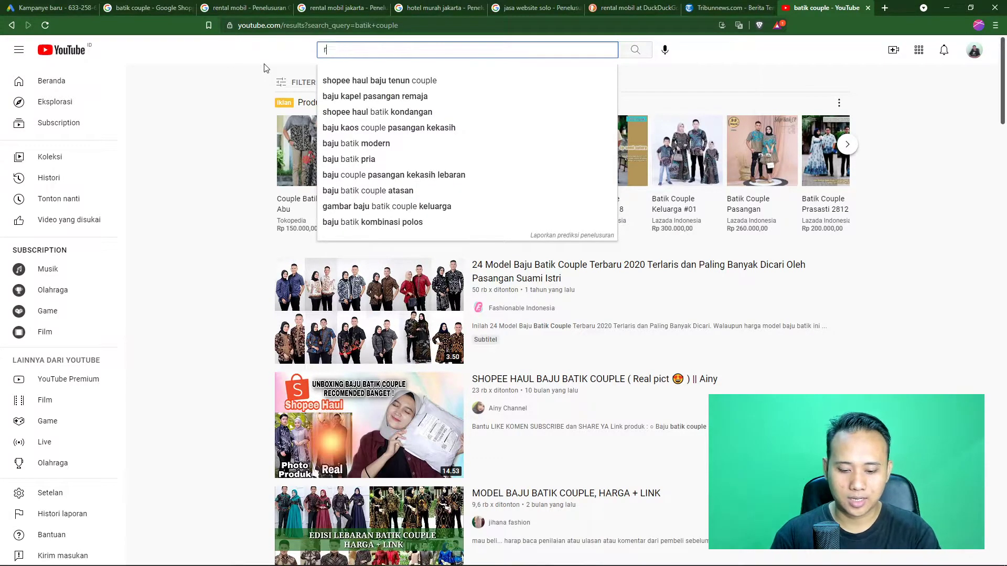
text(ental mobil)
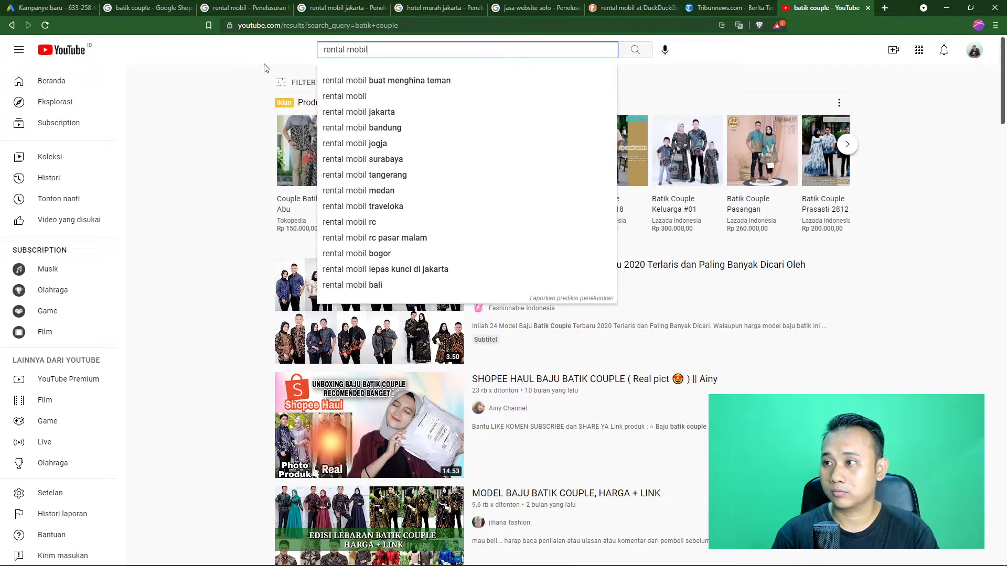
key(Return)
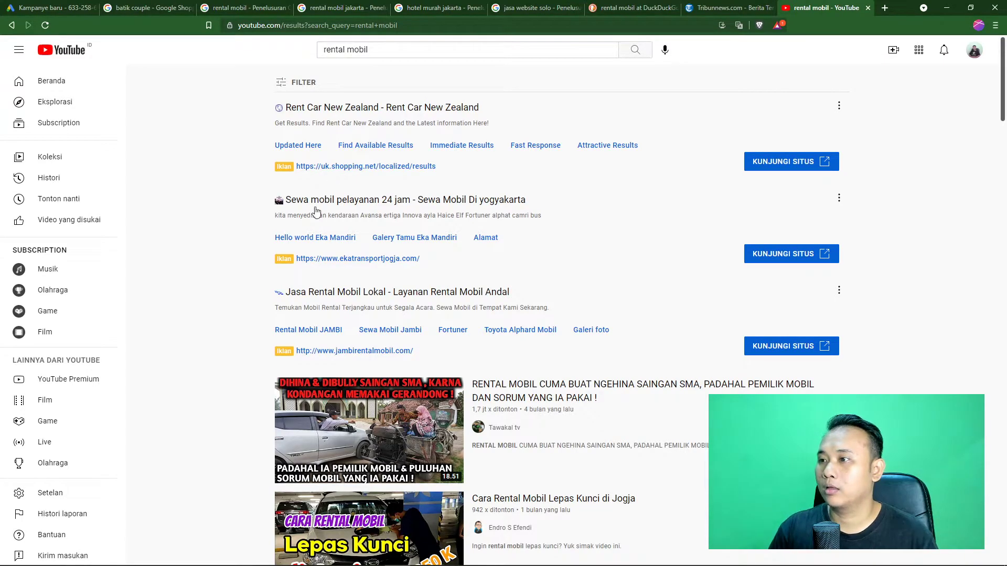
Switch back to the new Google Ads campaign, choose the Video campaign type and read its conversion requirements
click(53, 8)
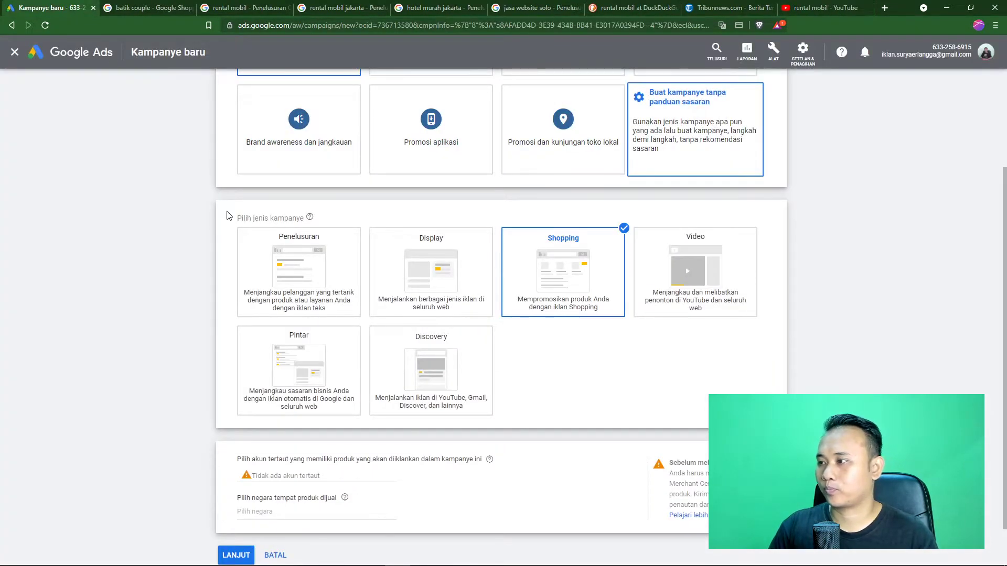
click(691, 293)
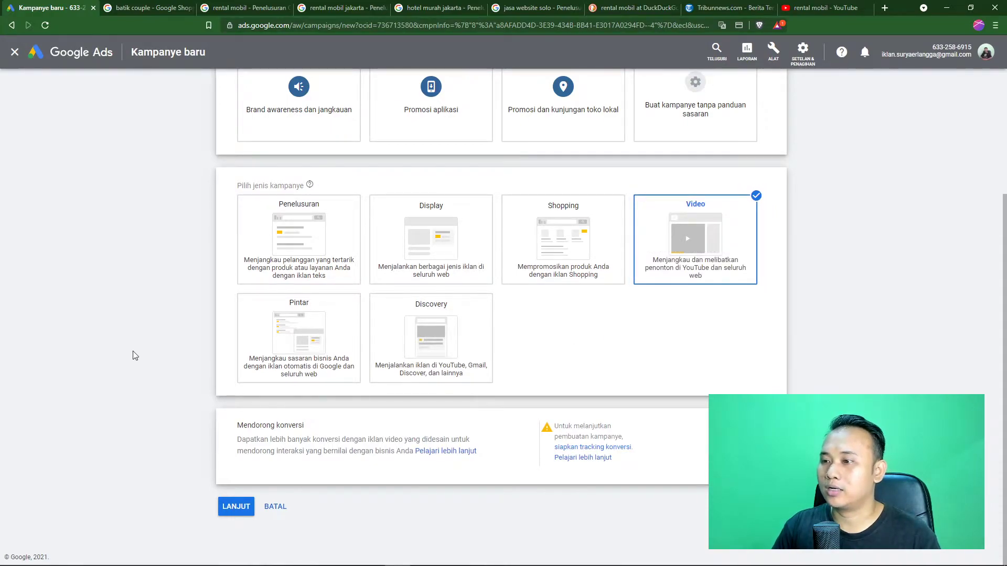
Choose the Smart (Pintar) campaign type and compare its description with those of the Search, Display and Discovery types
click(303, 336)
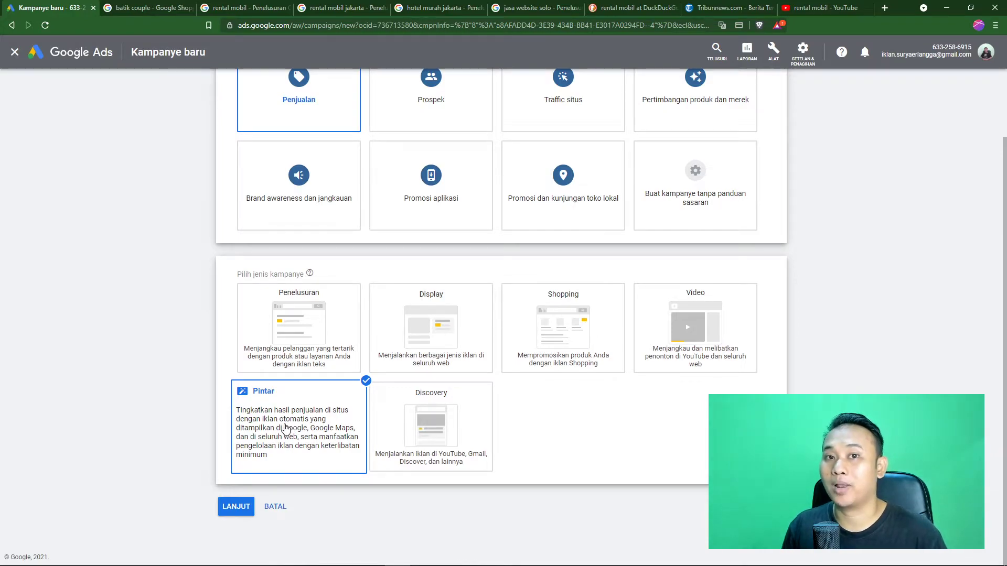
mouse_move(278, 343)
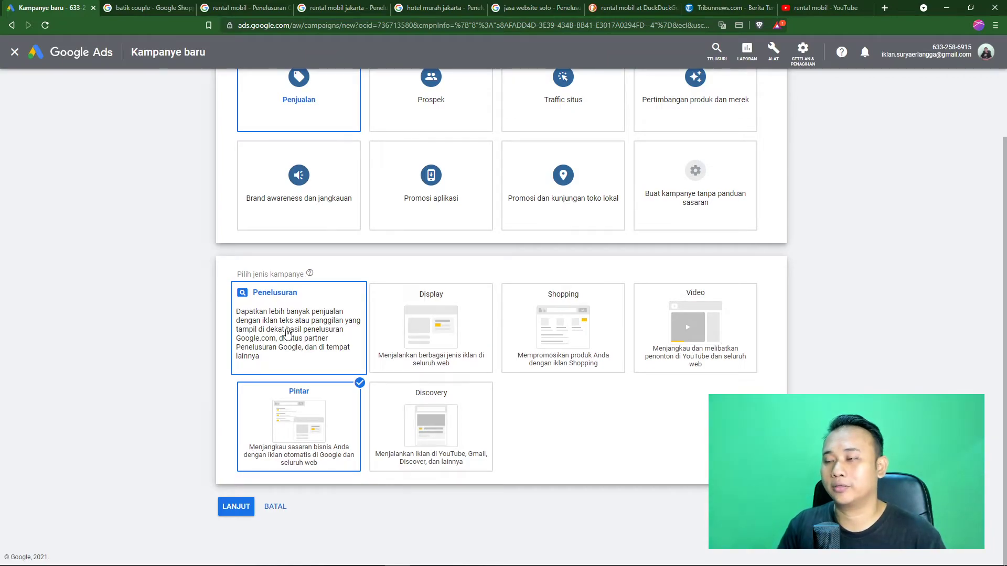
mouse_move(445, 438)
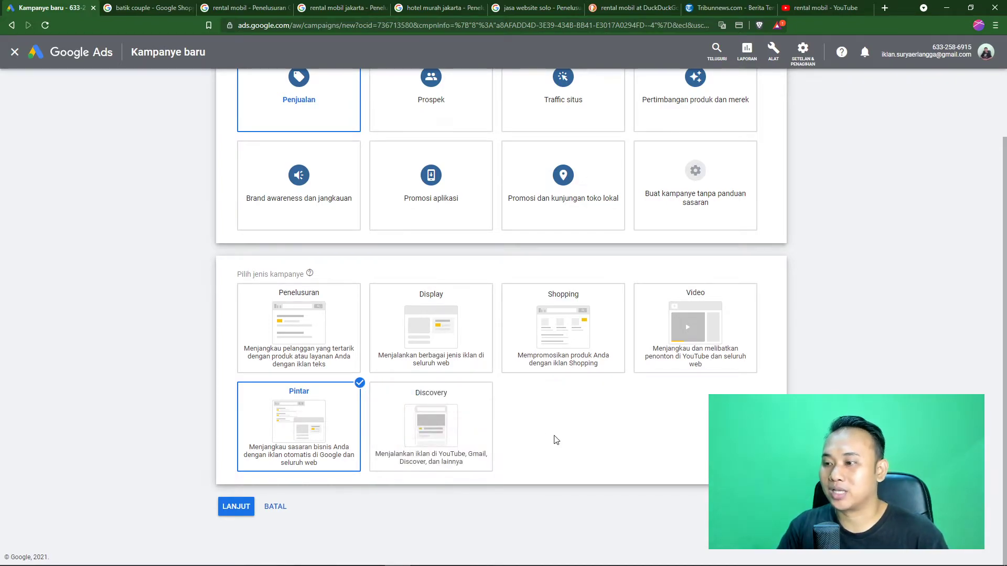
mouse_move(418, 328)
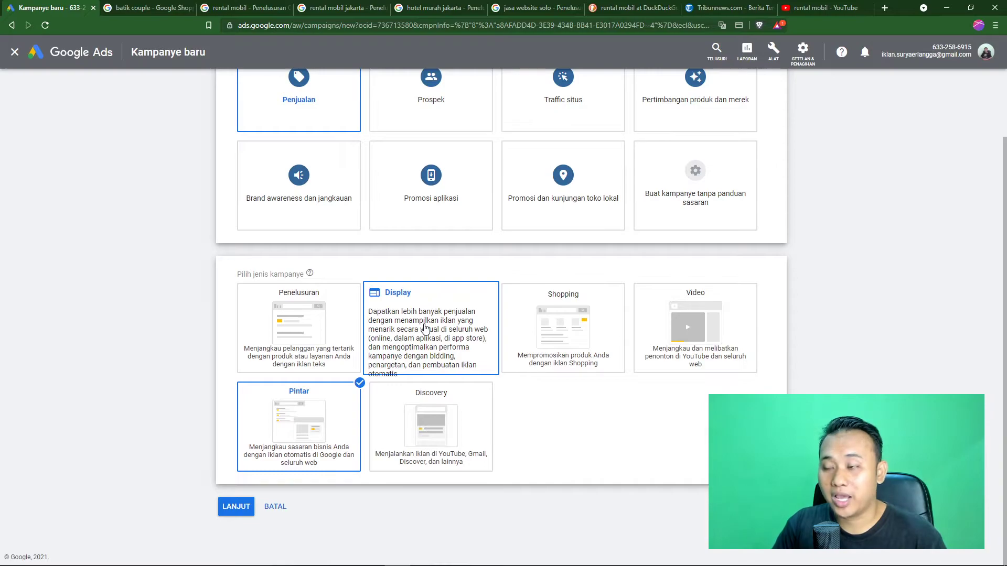
mouse_move(444, 398)
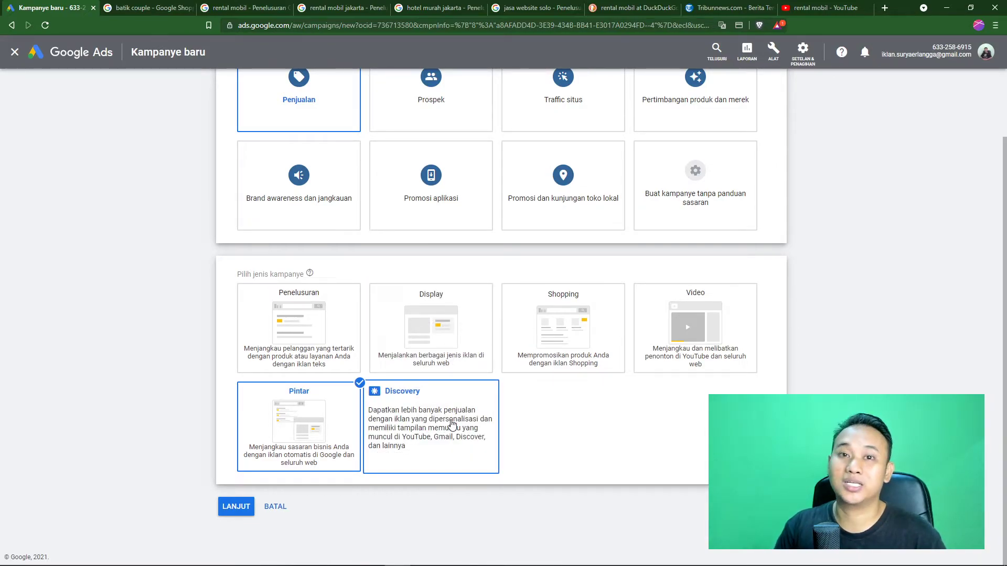
mouse_move(326, 447)
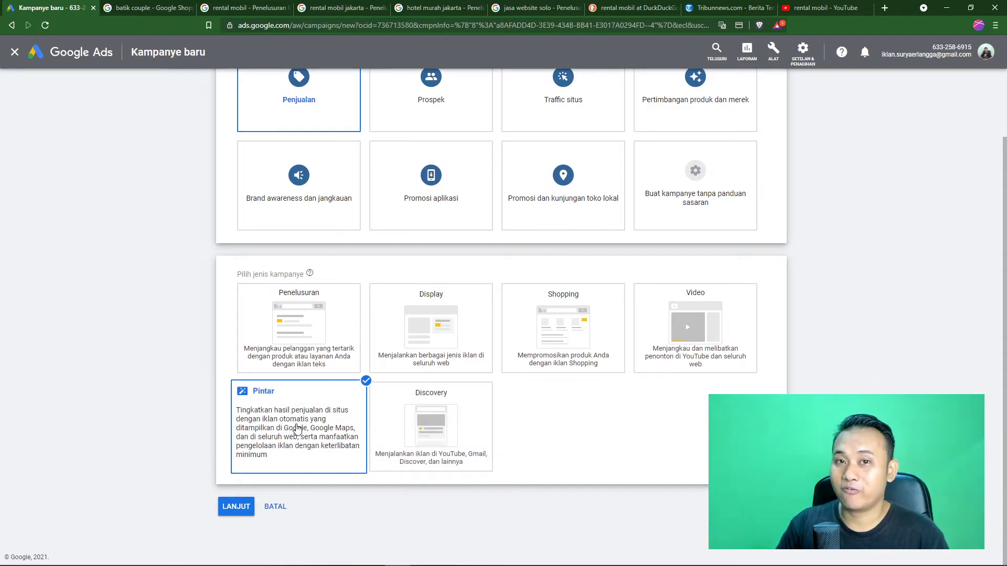
Compare the descriptions of the Pintar, Discovery and Display types, choose the Discovery campaign type and review its conversion tracking requirement
mouse_move(301, 349)
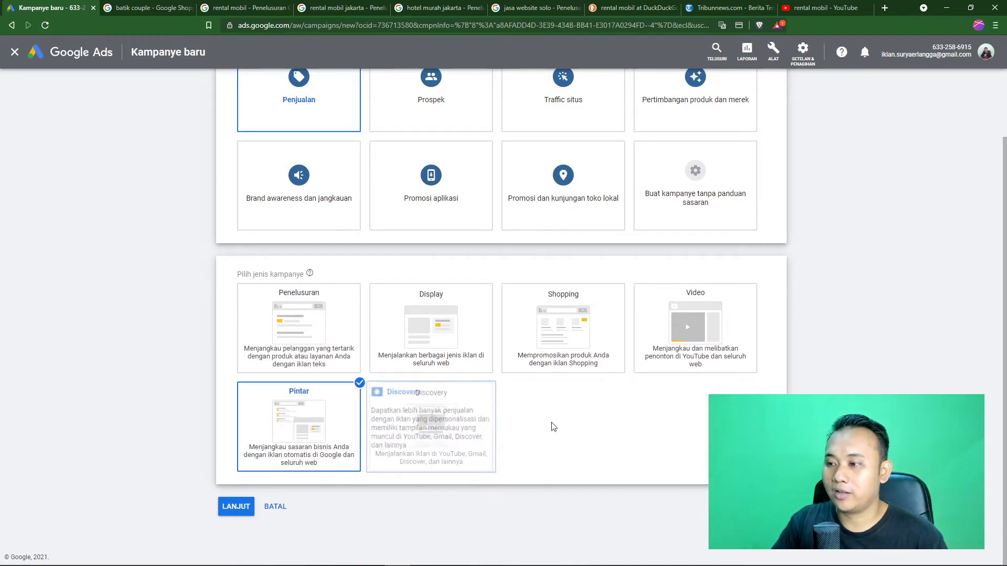
mouse_move(461, 450)
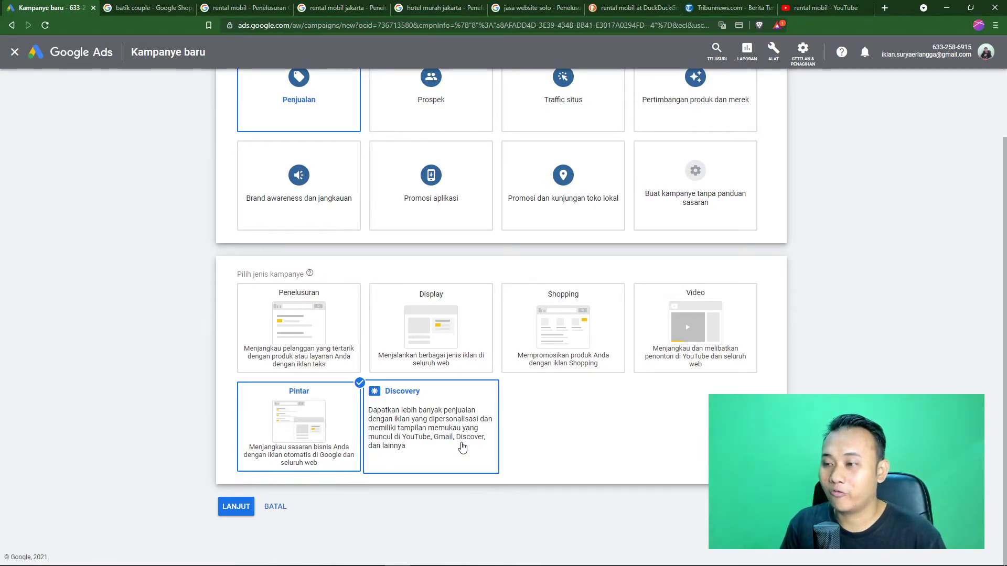
mouse_move(443, 346)
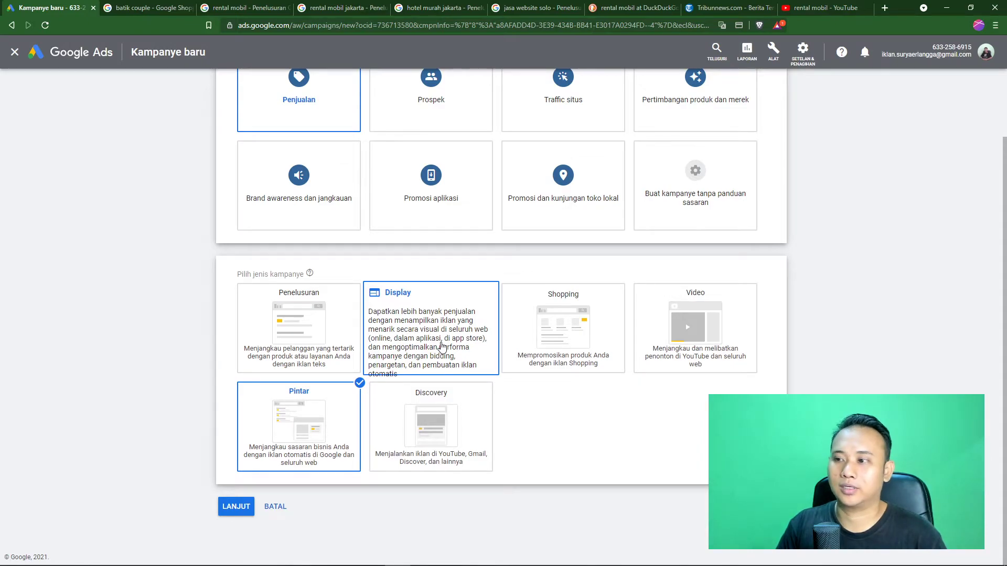
click(455, 426)
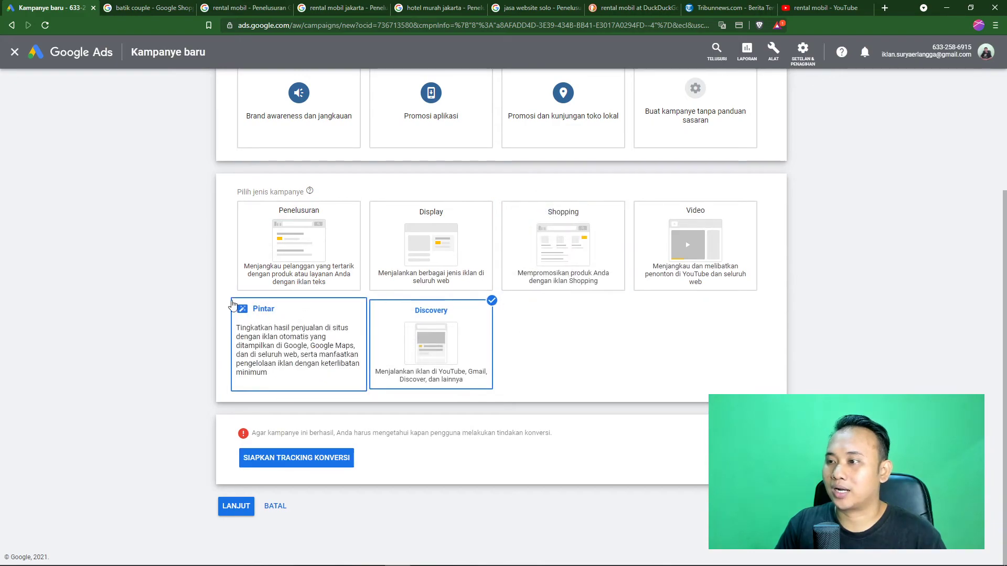
scroll(213, 317, up, 3)
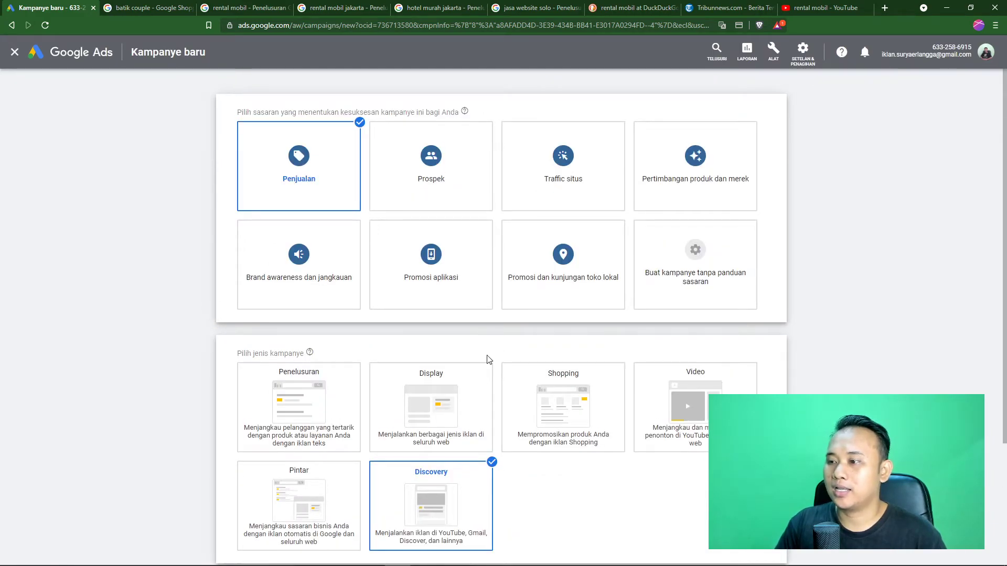
scroll(490, 362, down, 2)
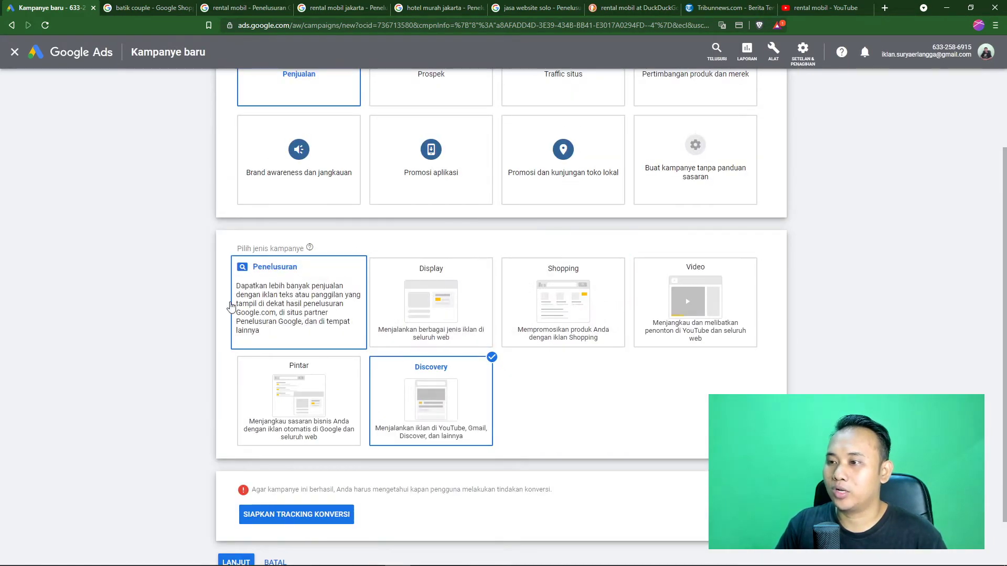
scroll(201, 346, up, 2)
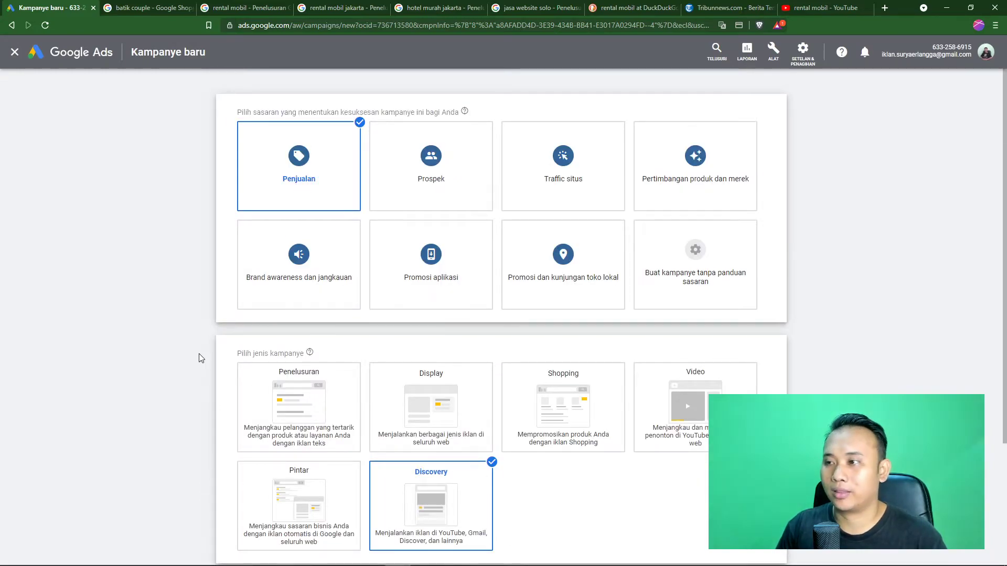
Switch the campaign goal to Prospek and review the campaign types it offers
click(434, 187)
scroll(433, 186, down, 2)
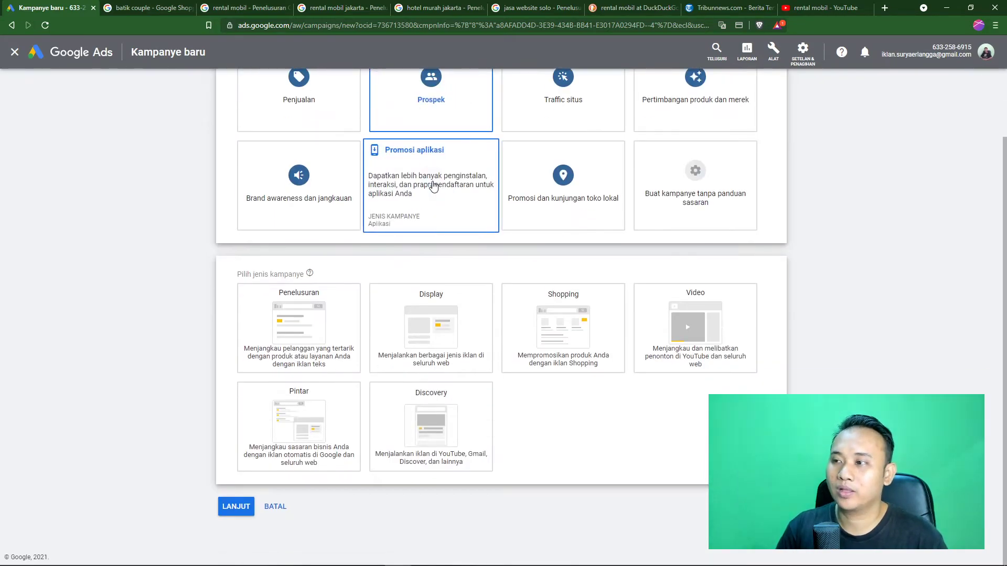
scroll(366, 318, up, 1)
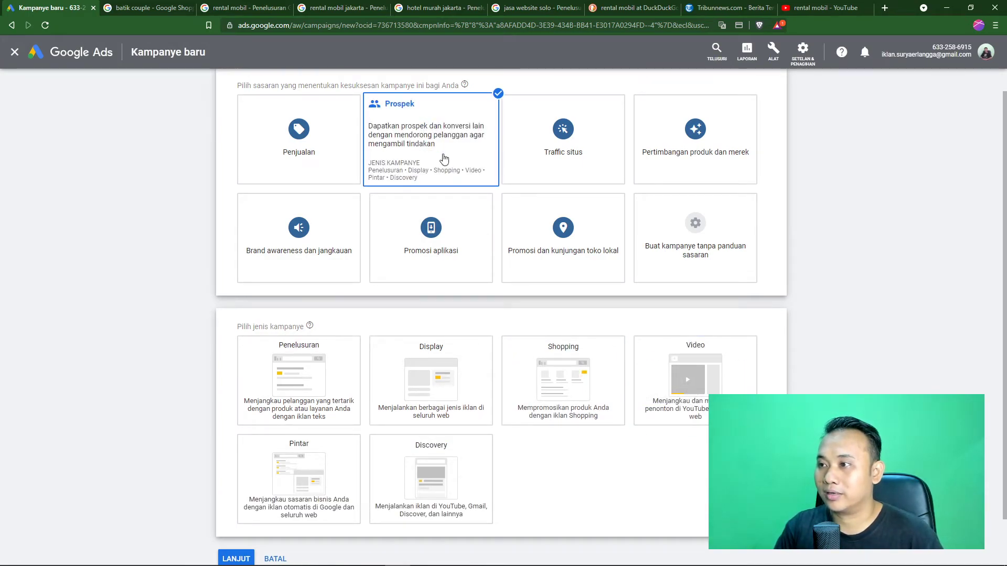
Switch the campaign goal to Traffic situs and read the descriptions of its Penelusuran, Display, Shopping, Video and Discovery types
click(551, 149)
scroll(551, 149, down, 1)
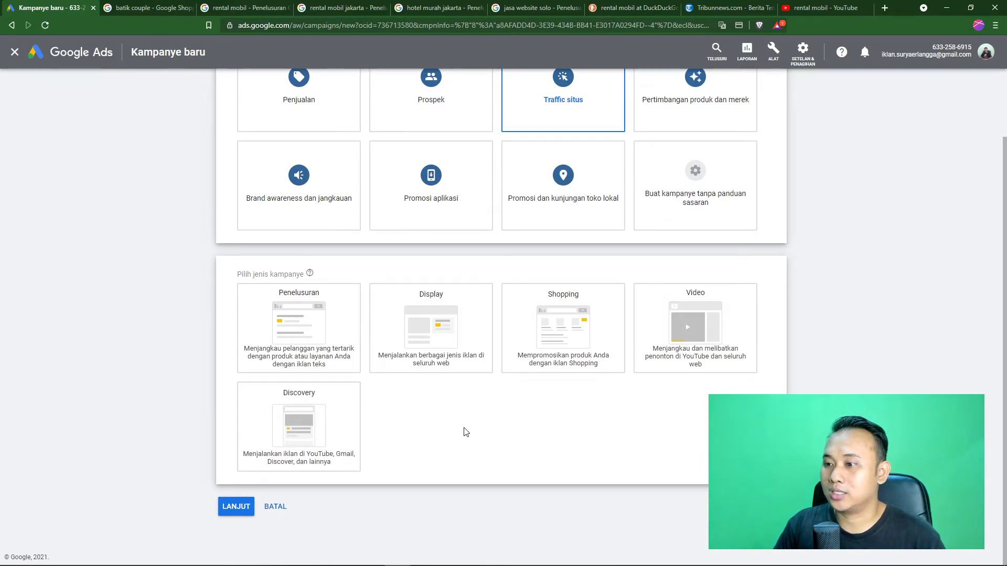
click(331, 347)
click(388, 345)
click(558, 331)
click(653, 336)
click(338, 430)
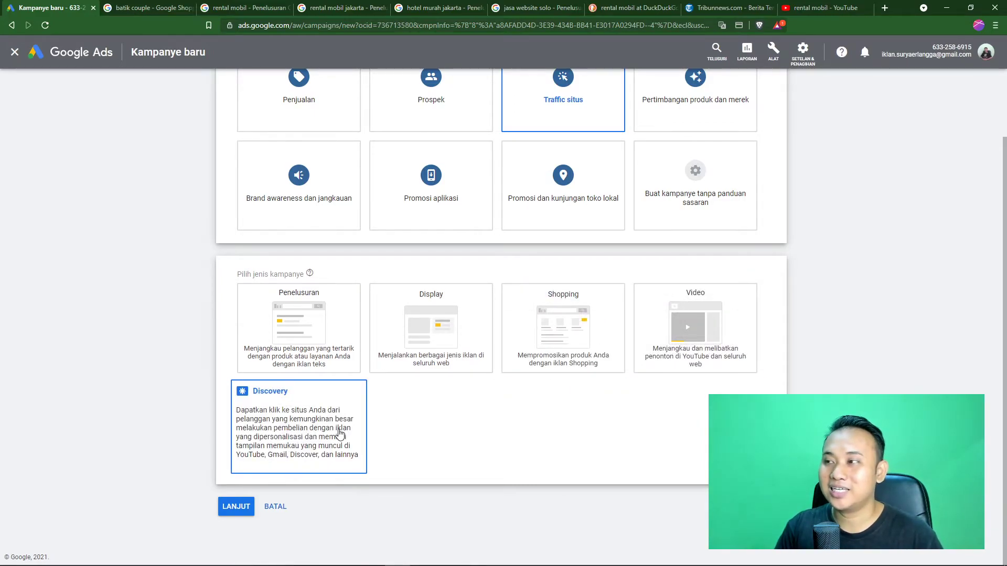
scroll(407, 449, up, 2)
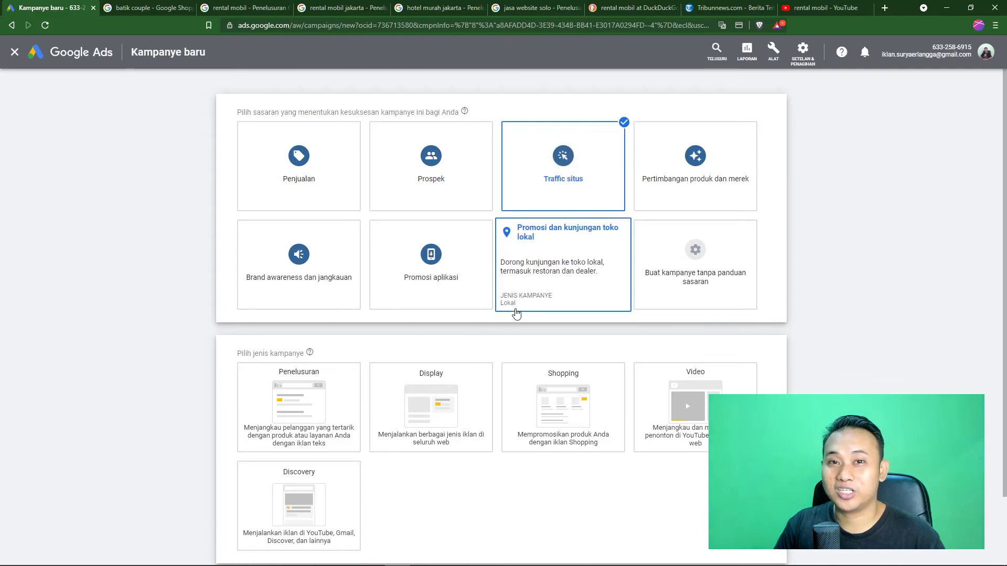
scroll(516, 309, down, 2)
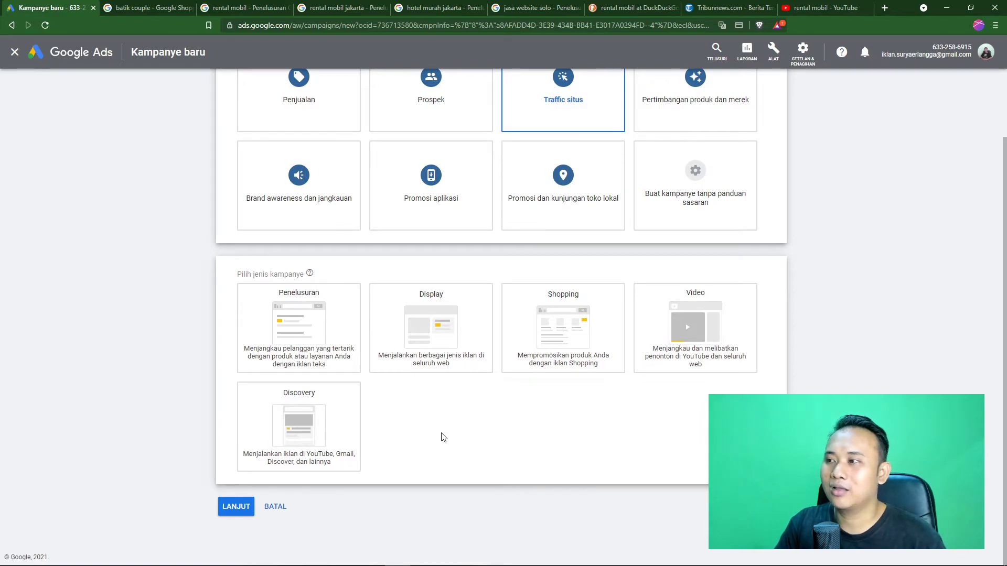
scroll(444, 437, up, 1)
scroll(442, 451, down, 1)
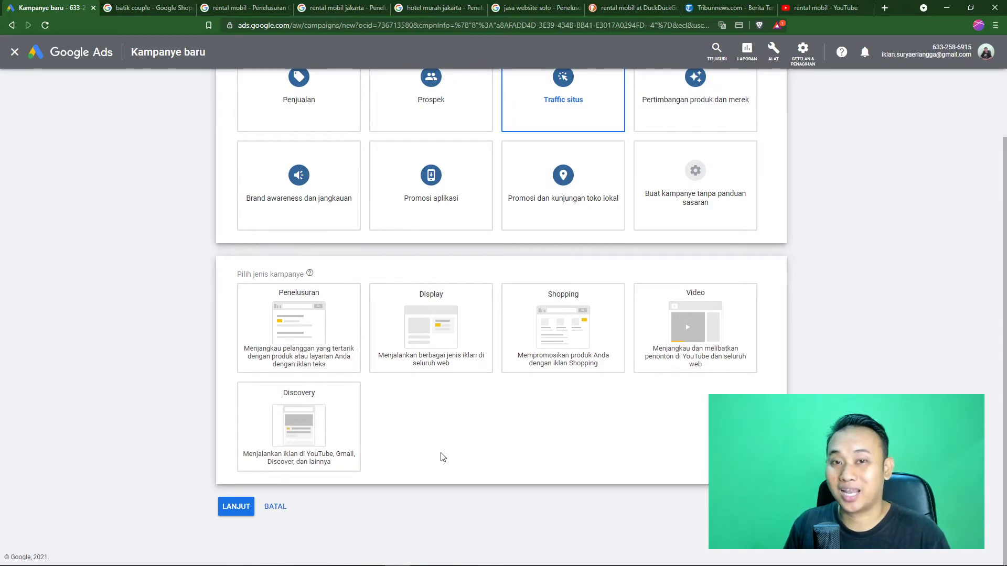
scroll(456, 443, up, 1)
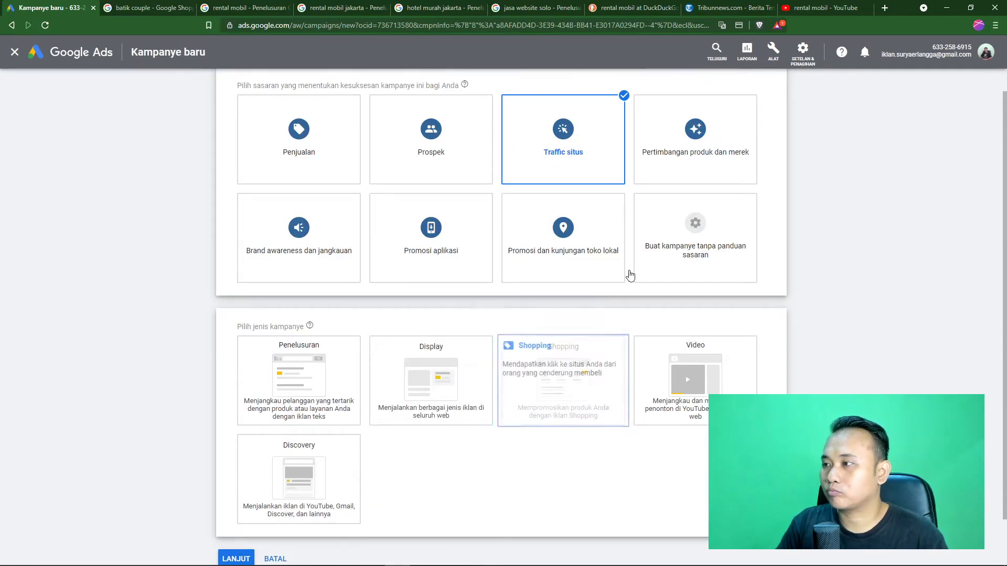
Switch the campaign goal to Pertimbangan produk dan merek and examine its Video campaign type and campaign subtypes
click(703, 146)
scroll(701, 147, down, 3)
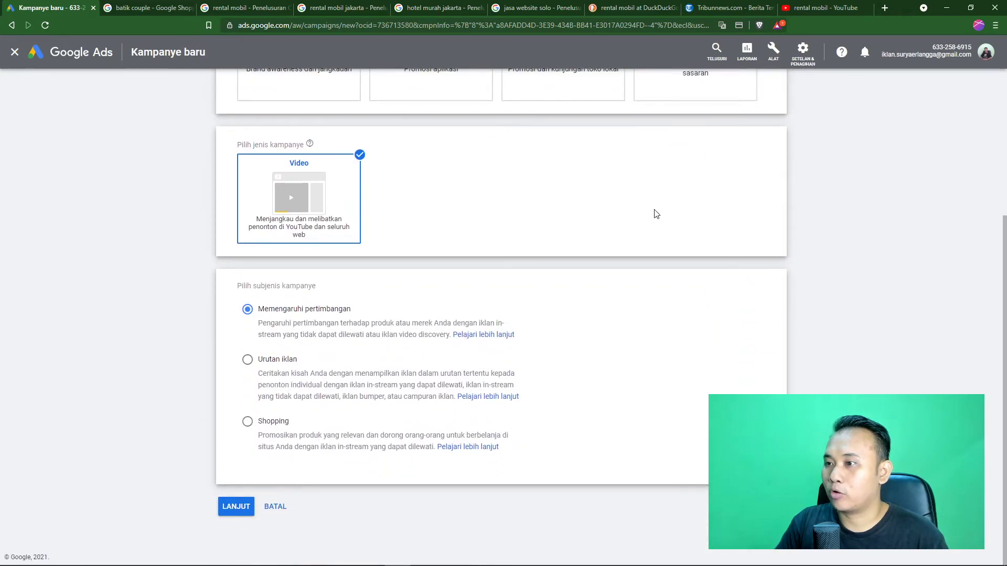
scroll(655, 213, up, 3)
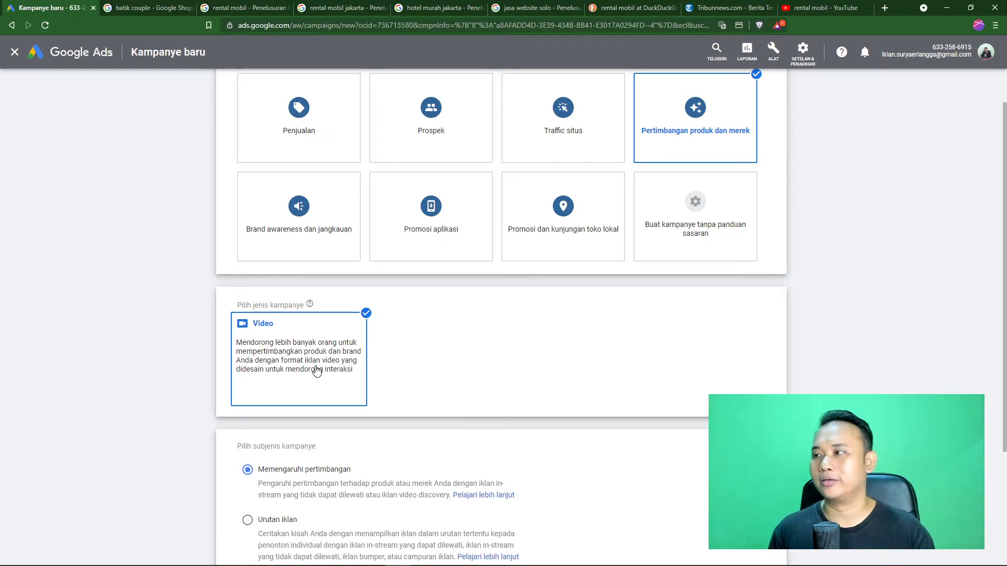
mouse_move(687, 159)
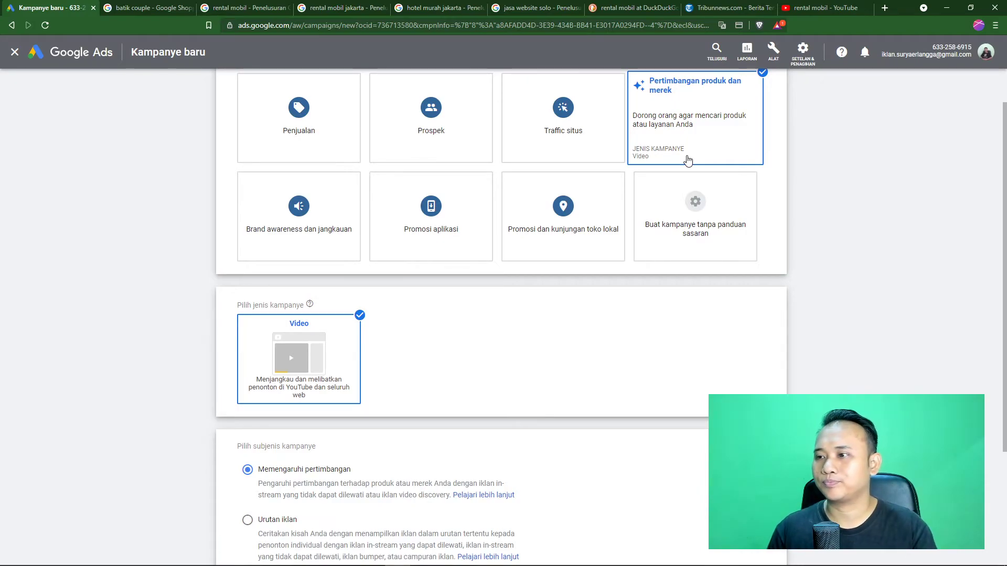
Switch the campaign goal to Brand awareness dan jangkauan and examine its Display and Video campaign types
mouse_move(281, 238)
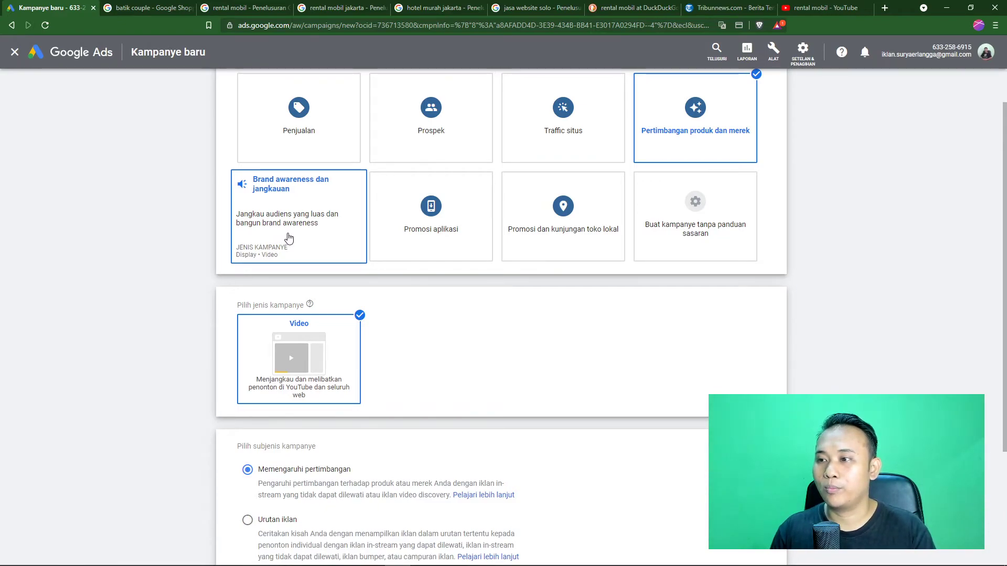
click(284, 240)
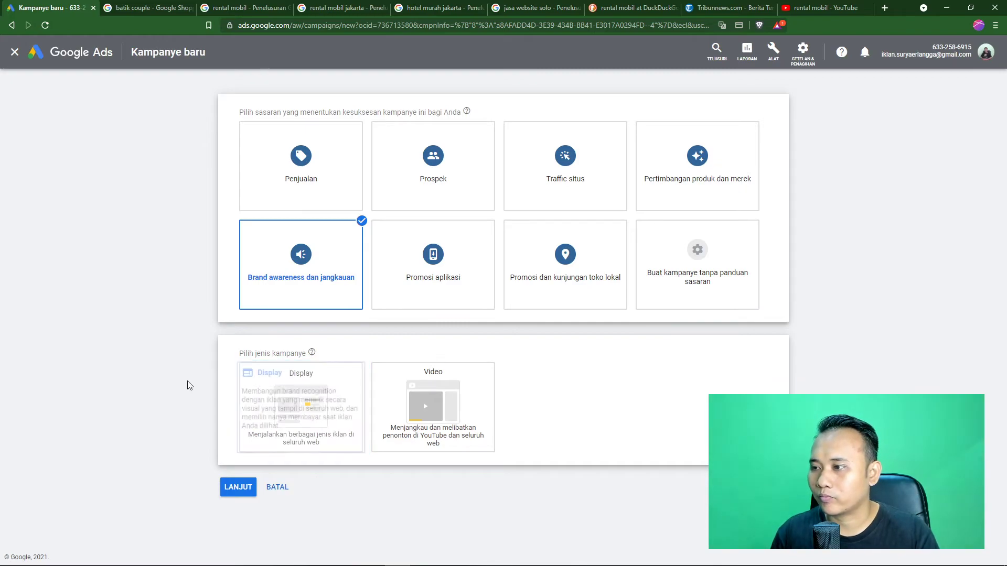
Switch the campaign goal to Promosi aplikasi and read the description of its Aplikasi campaign type and the available subtypes
click(443, 279)
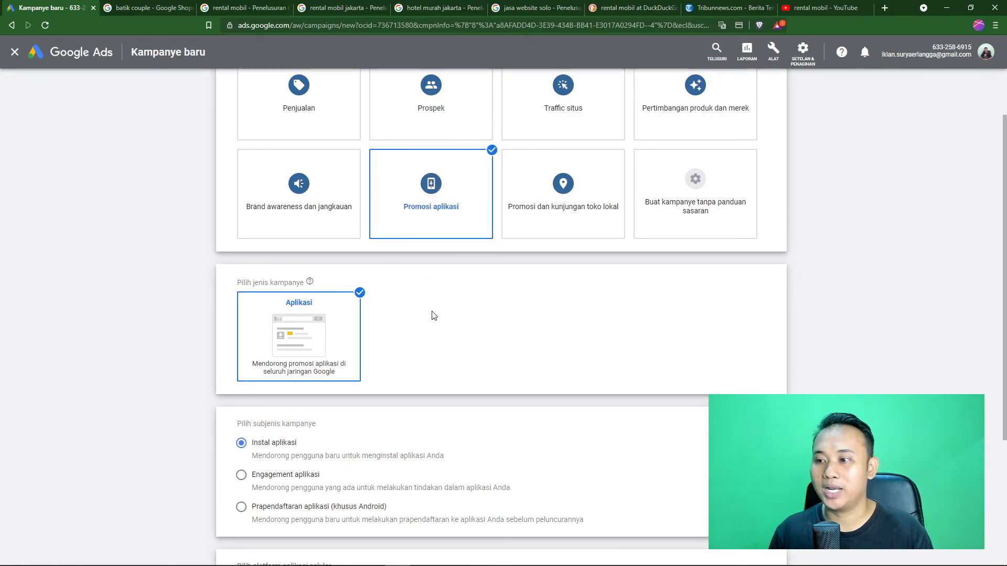
mouse_move(344, 367)
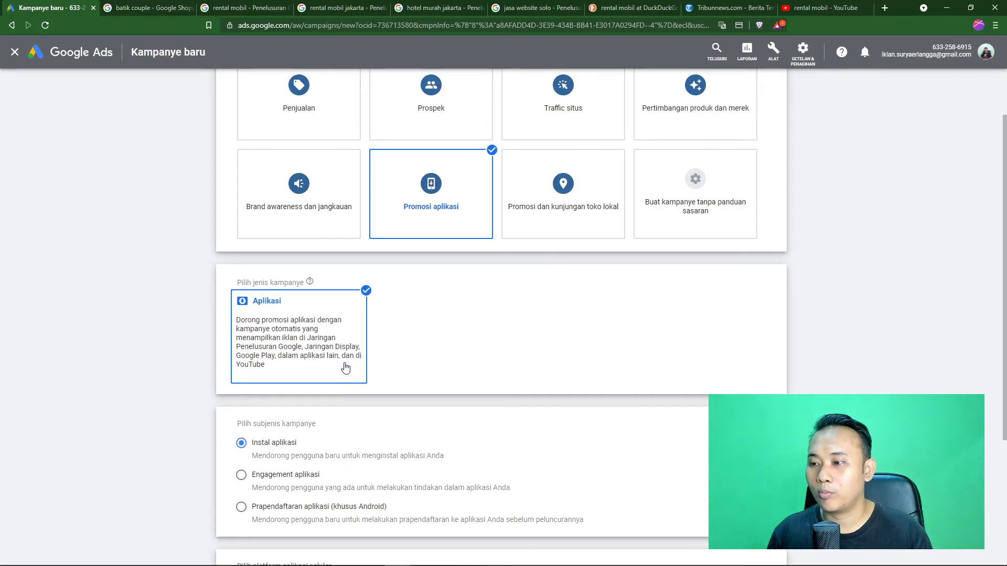
mouse_move(315, 355)
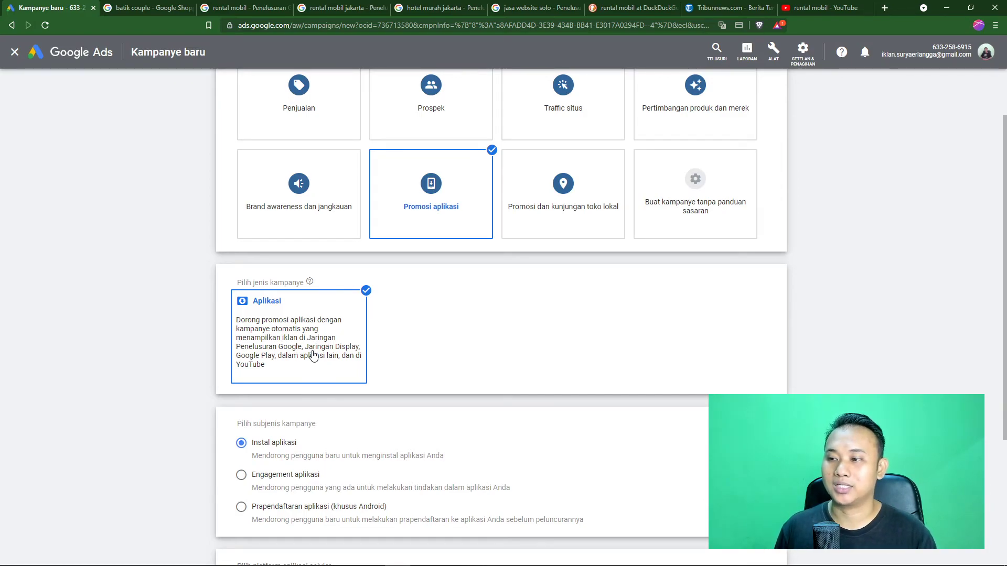
scroll(431, 372, up, 1)
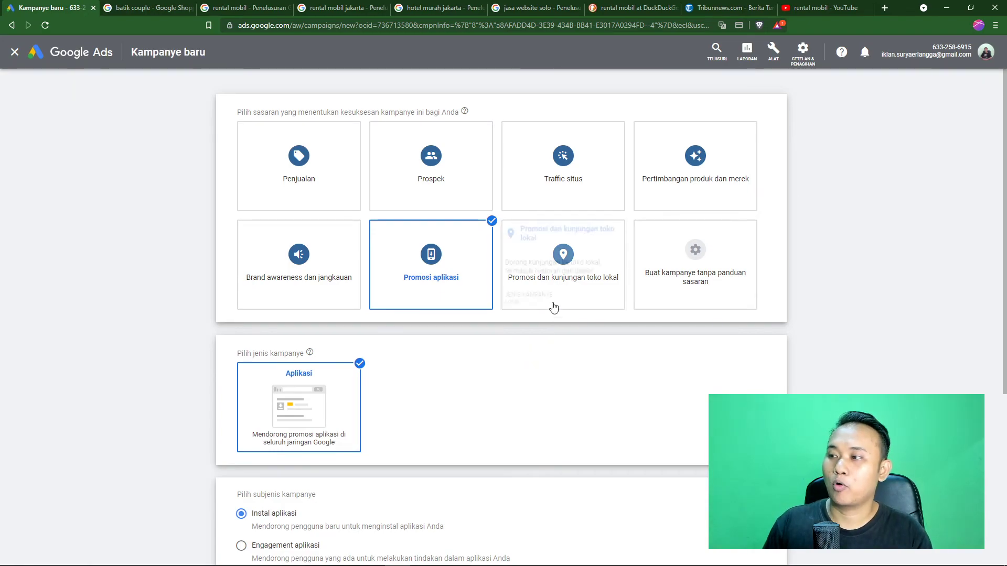
Switch the campaign goal to Promosi dan kunjungan toko lokal and review the Lokal type's business location options
click(572, 275)
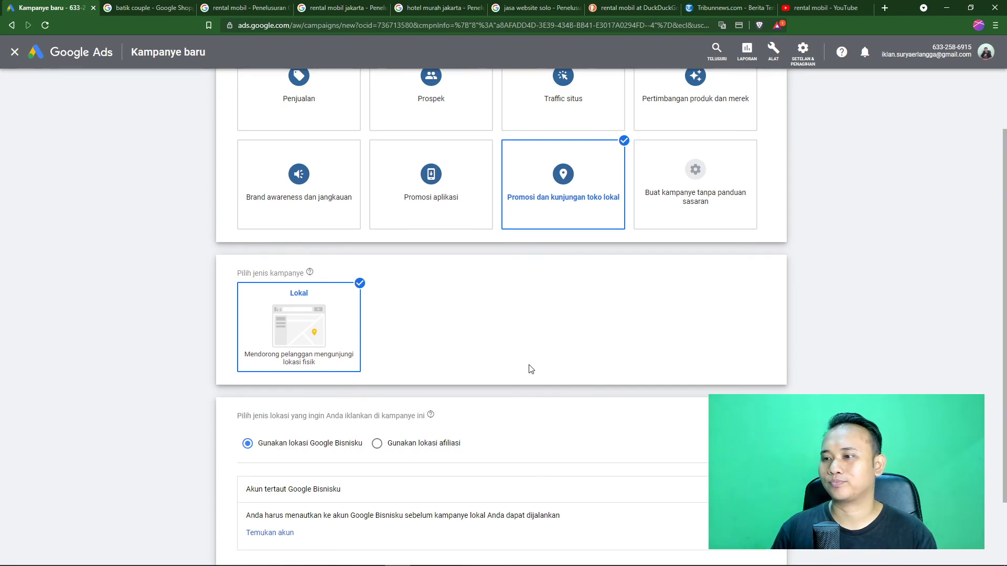
scroll(454, 331, down, 2)
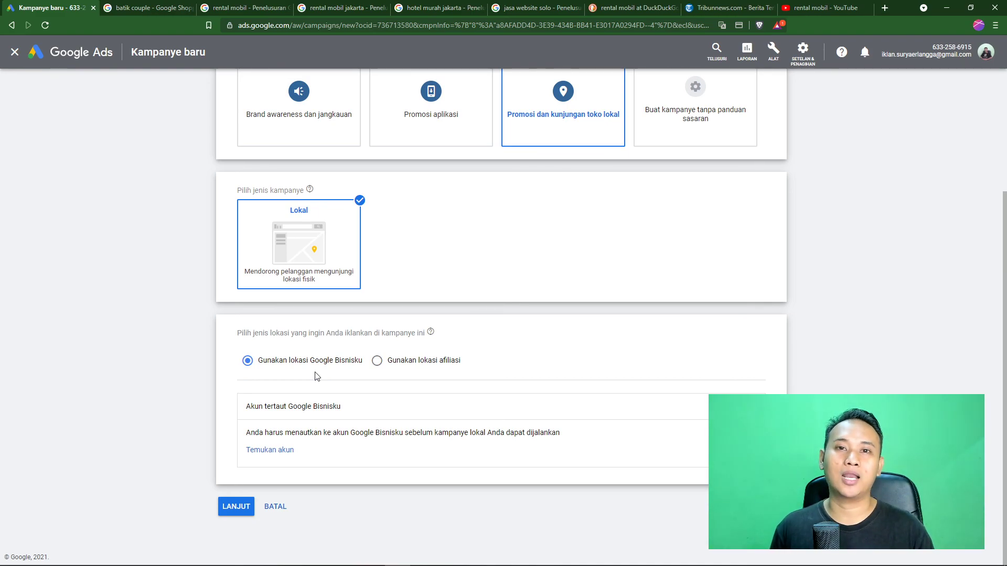
scroll(209, 379, up, 3)
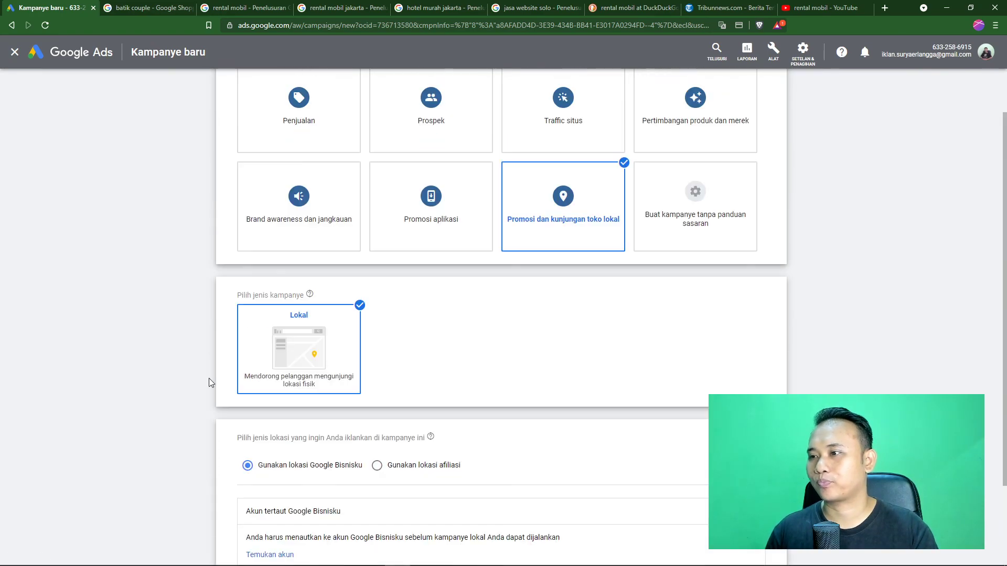